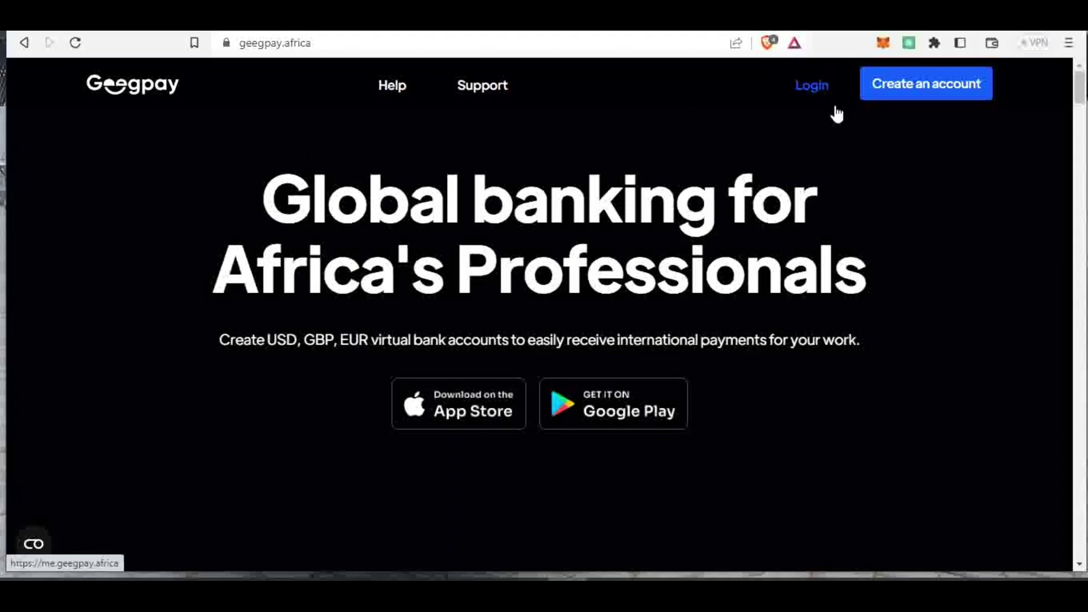
Register a new Geegpay account as a freelancer in Nigeria and continue to the email step.
left_click(918, 92)
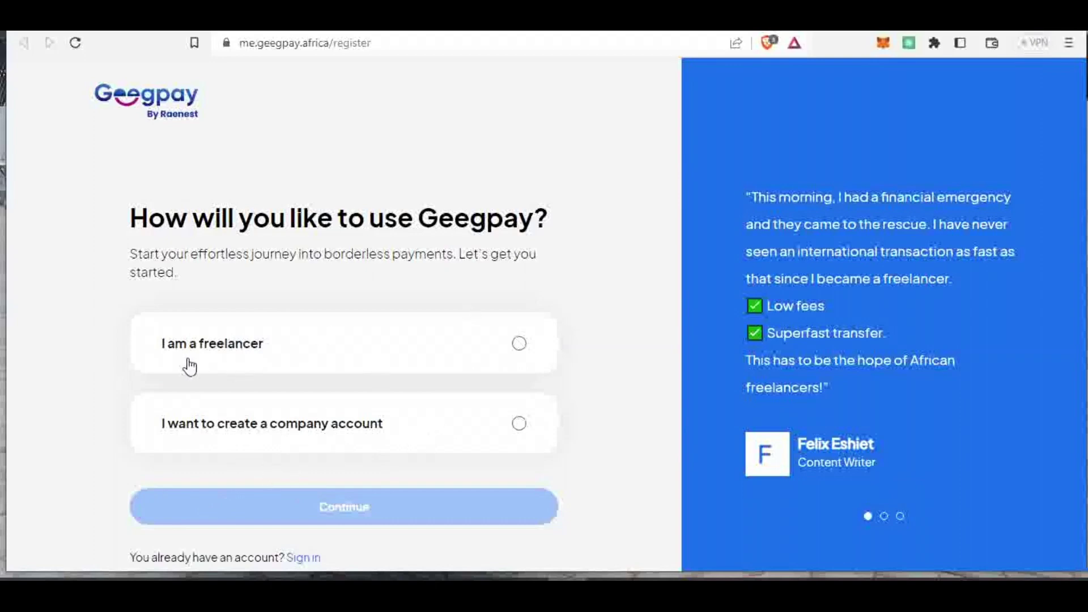
left_click(524, 345)
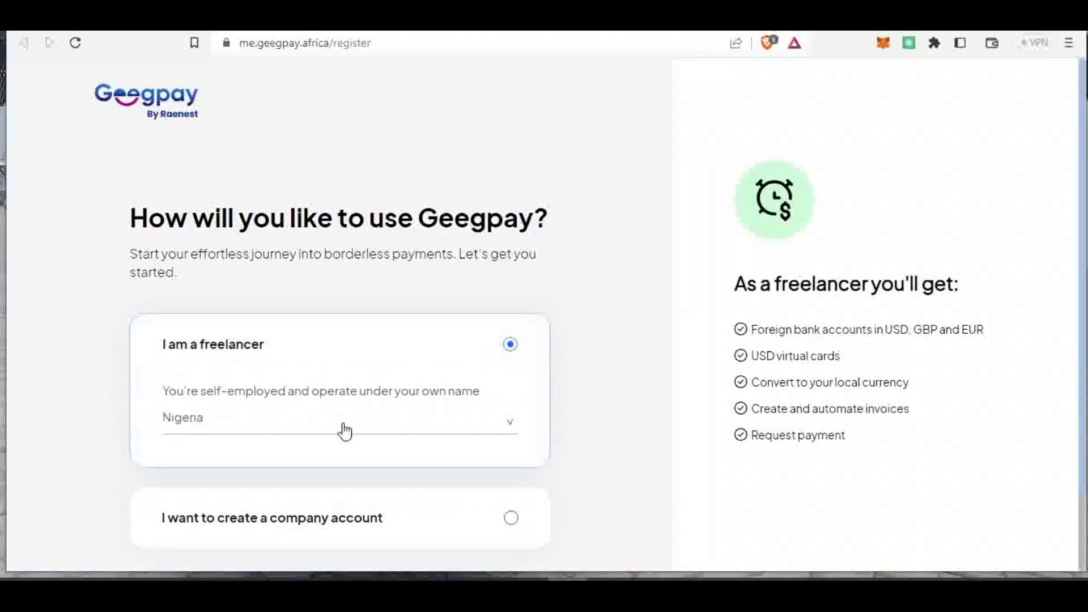
left_click(506, 433)
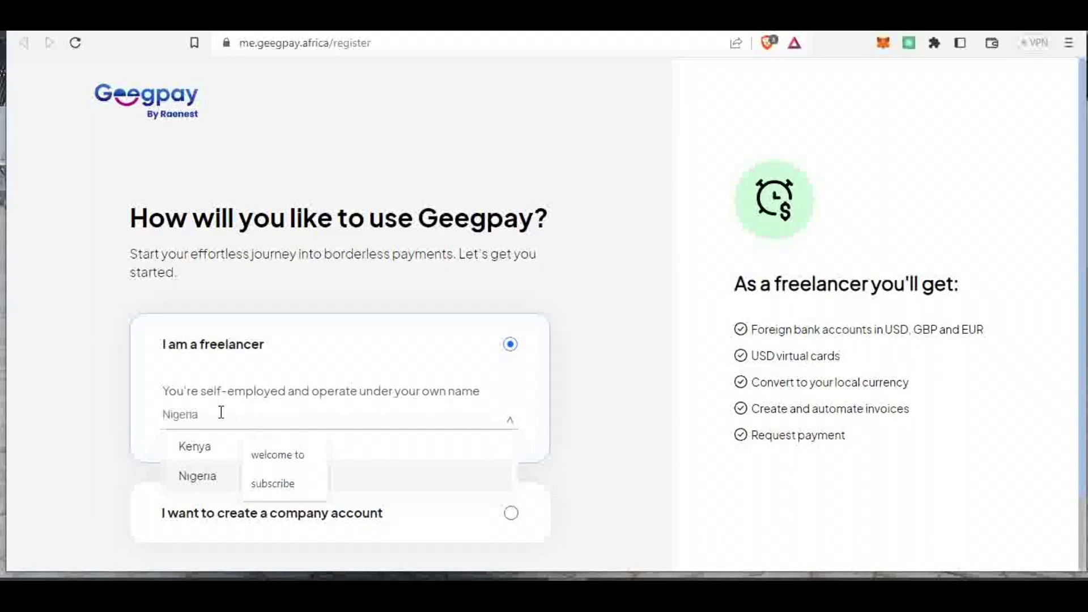
left_click(511, 426)
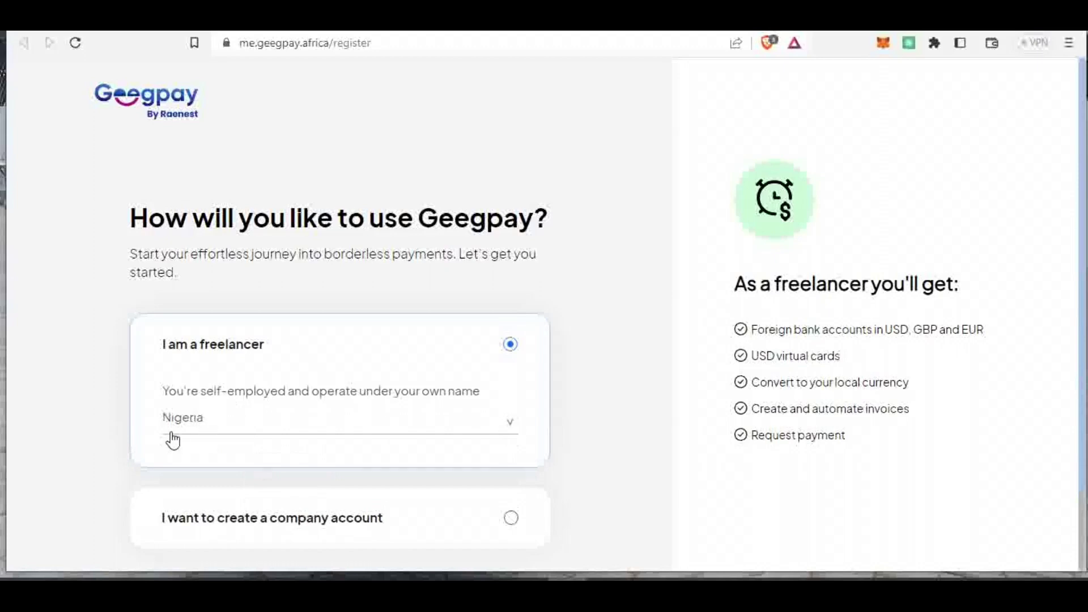
left_click(499, 430)
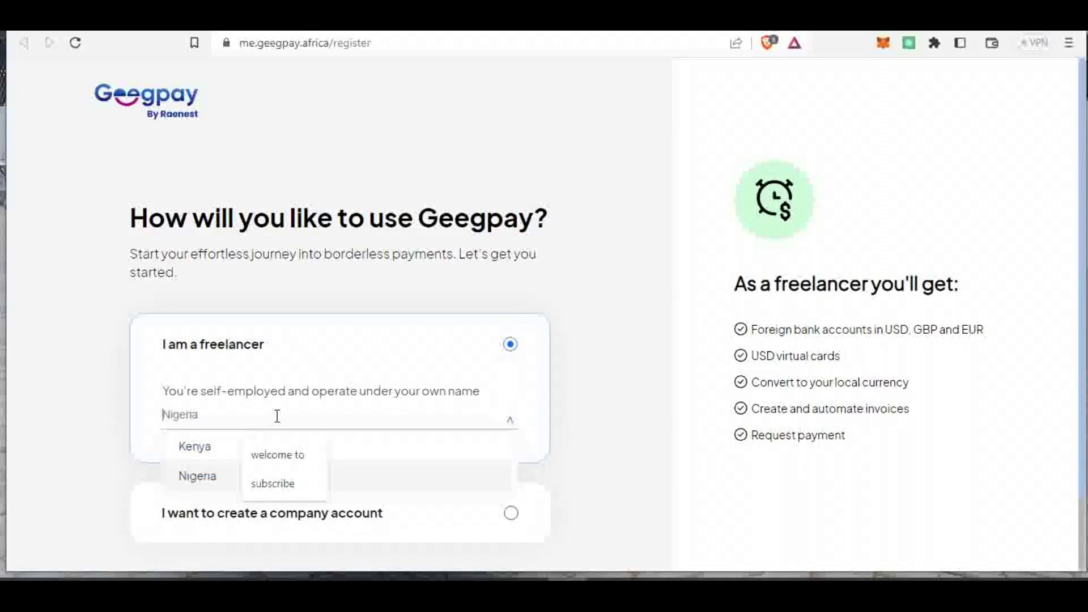
left_click(183, 479)
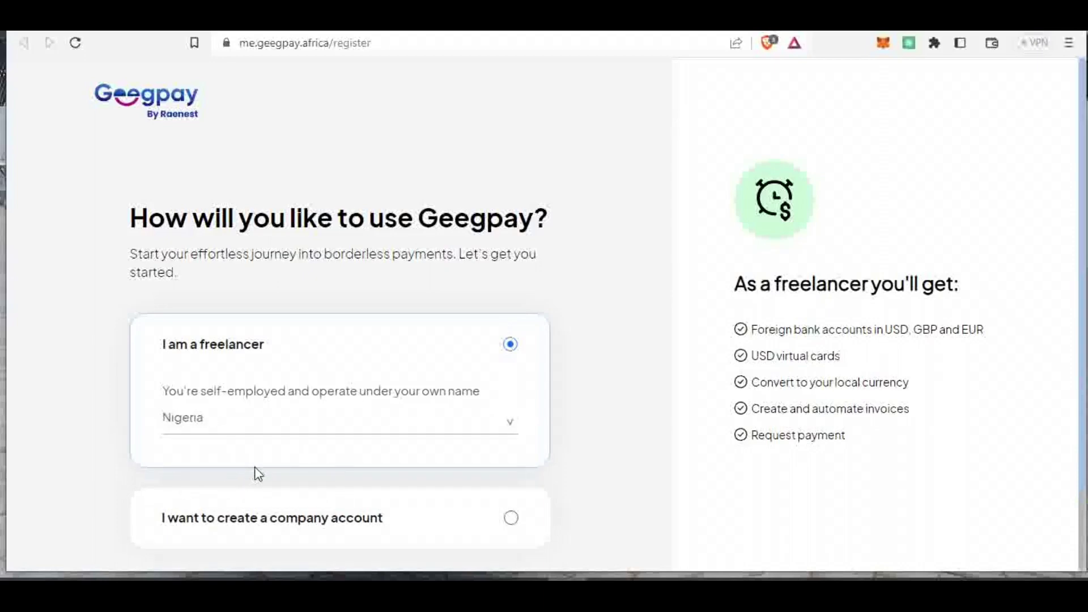
scroll(259, 474, "down", 2)
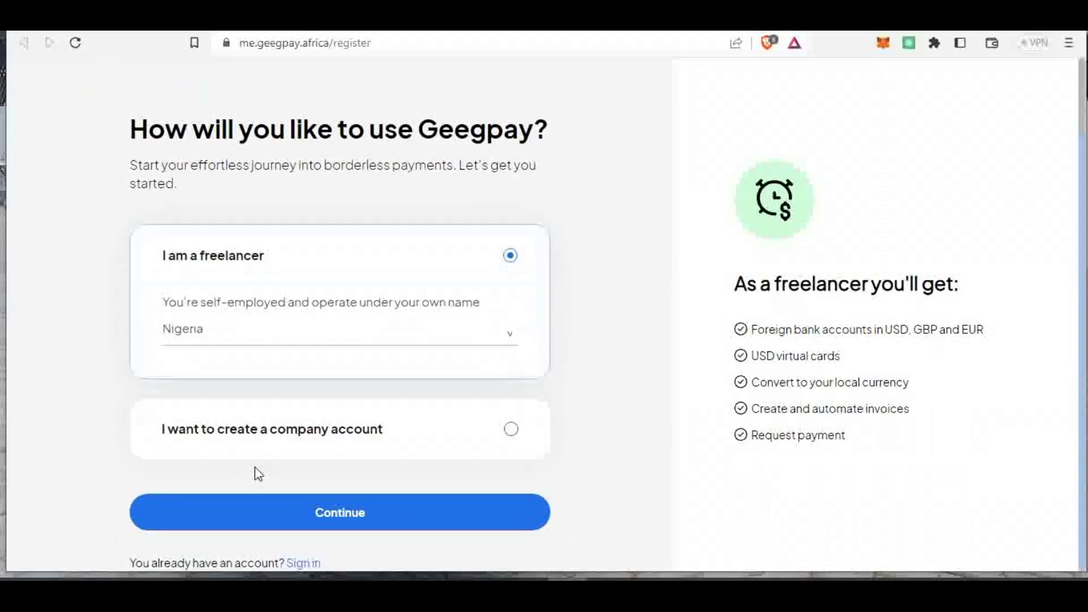
left_click(298, 530)
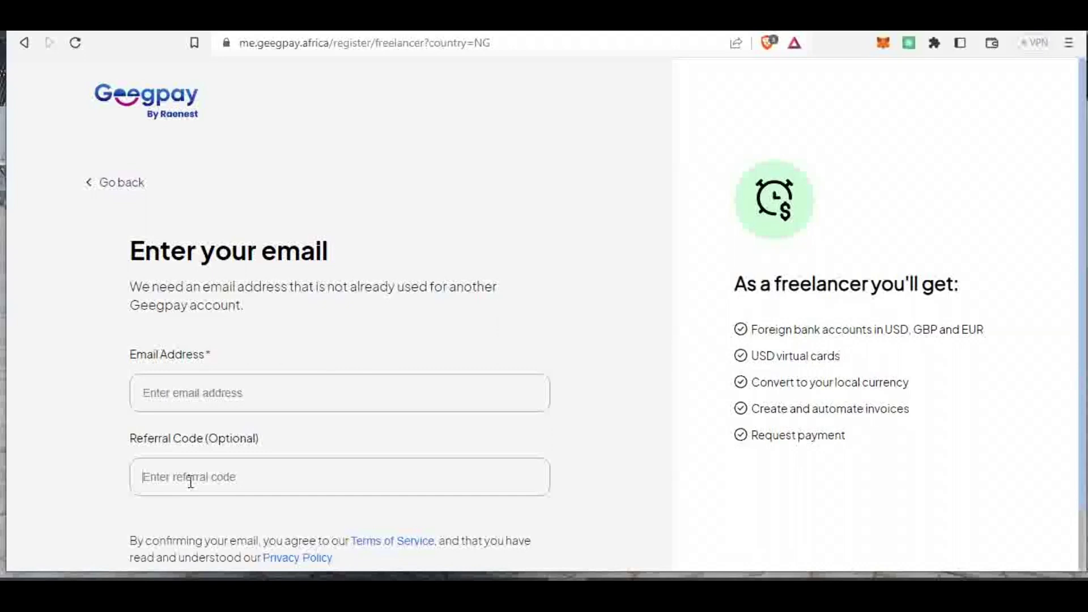
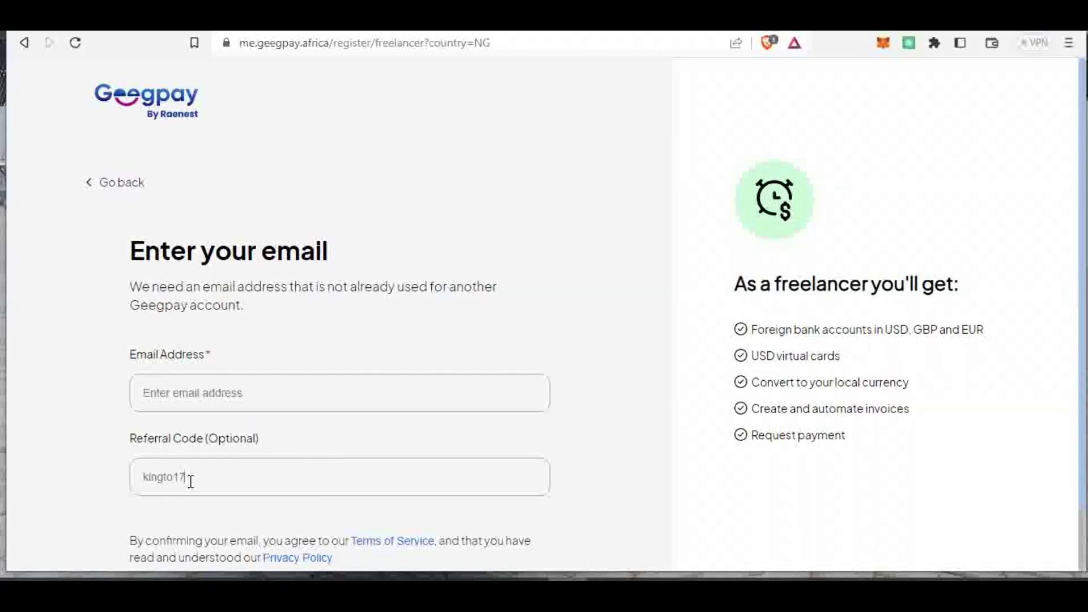
Enter a referral code in the optional Referral Code field and scroll down to Continue.
scroll(214, 493, "down", 2)
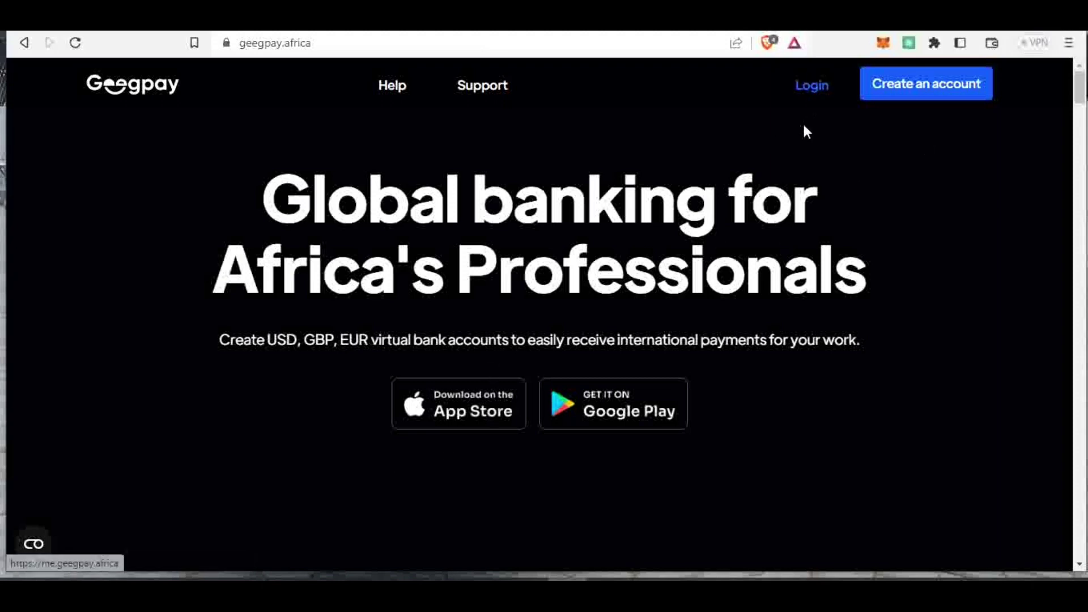
Log in to the existing account and view the Identification tab in Settings.
left_click(818, 86)
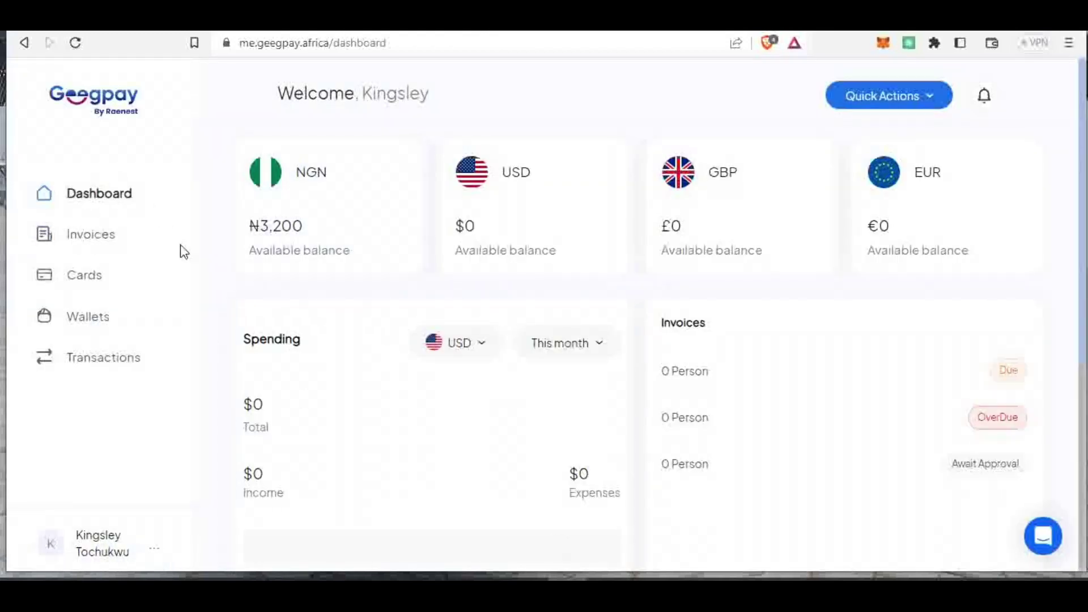
left_click(154, 549)
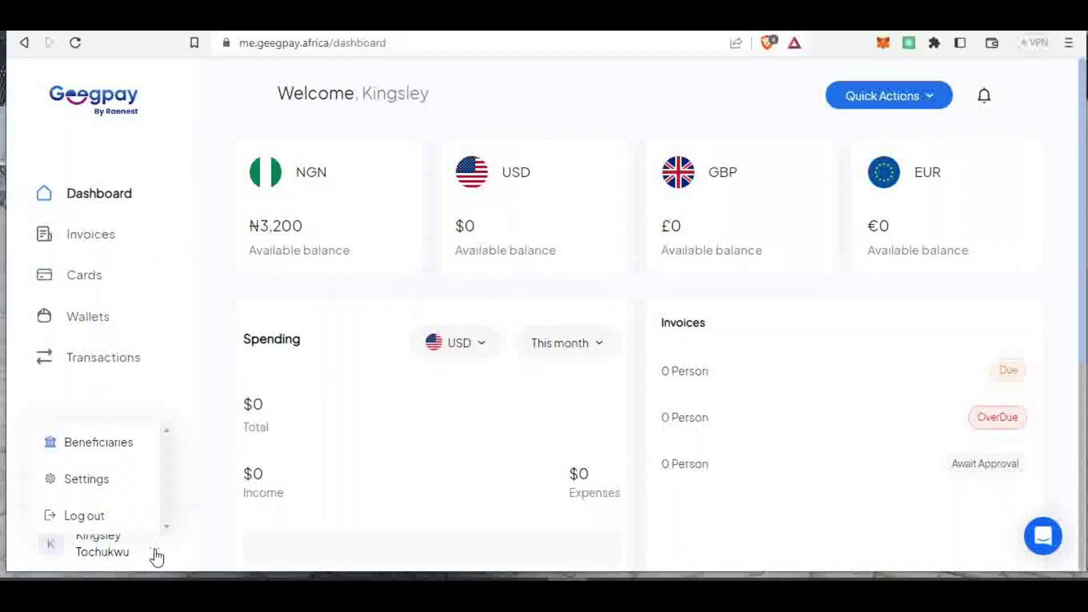
left_click(102, 485)
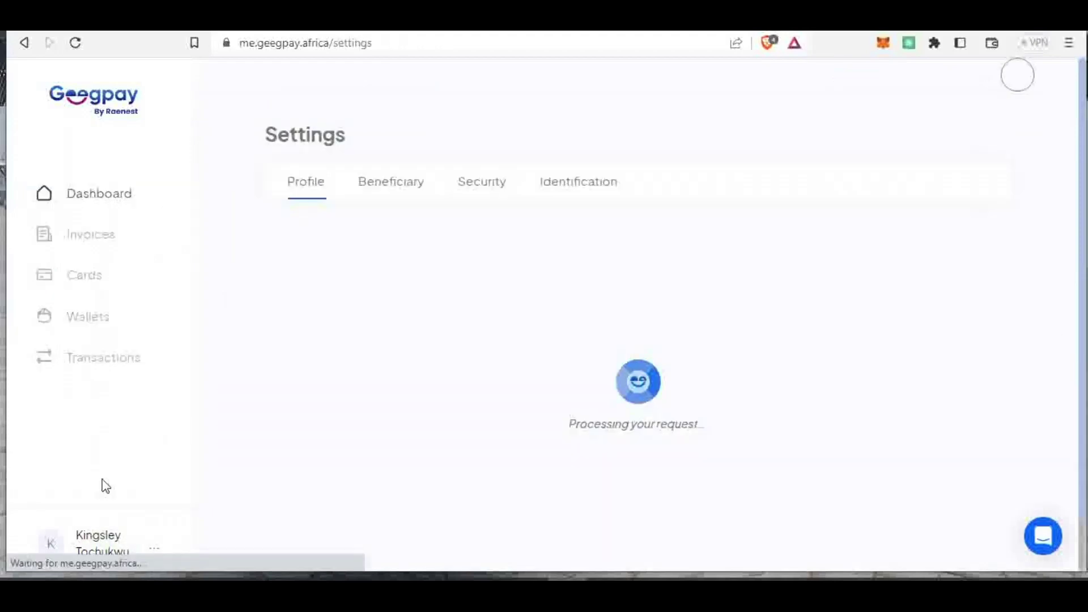
left_click(584, 184)
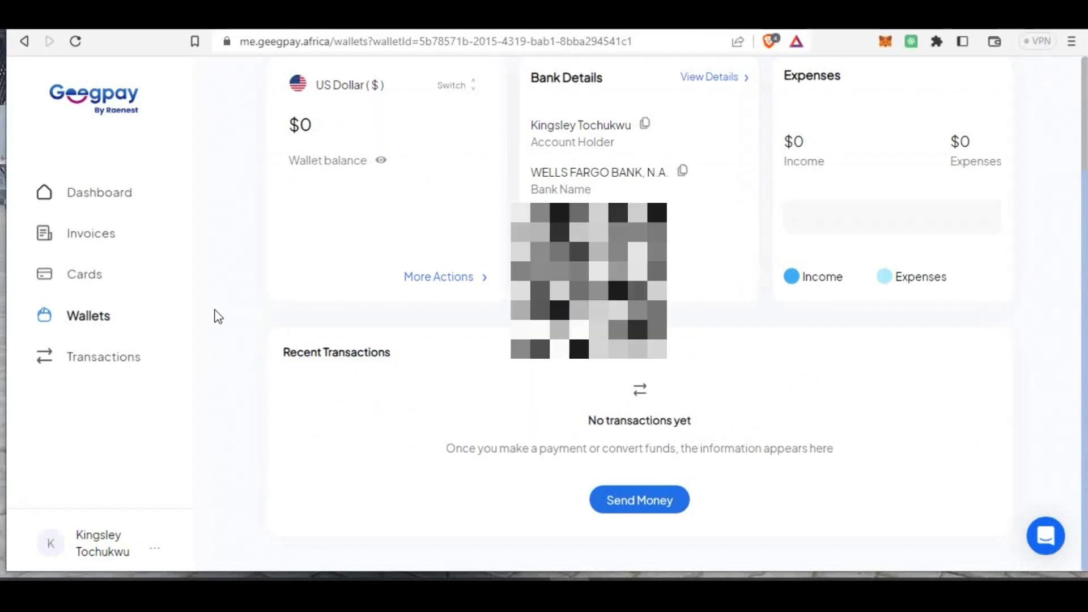
Show the USD wallet's full bank details, copy them as text, and close the sharing dialog.
scroll(440, 413, "up", 3)
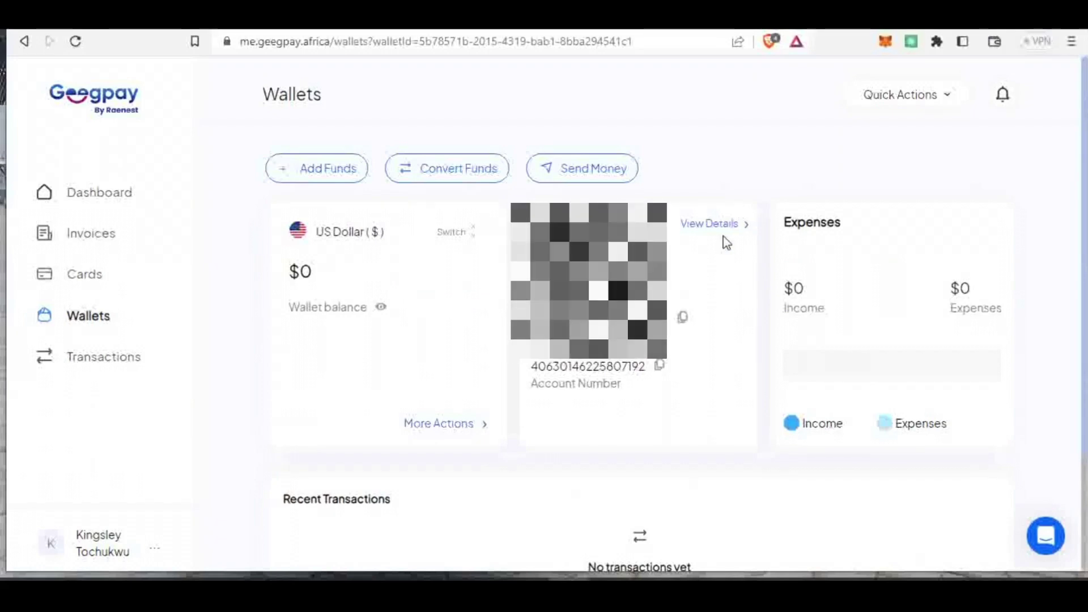
left_click(723, 228)
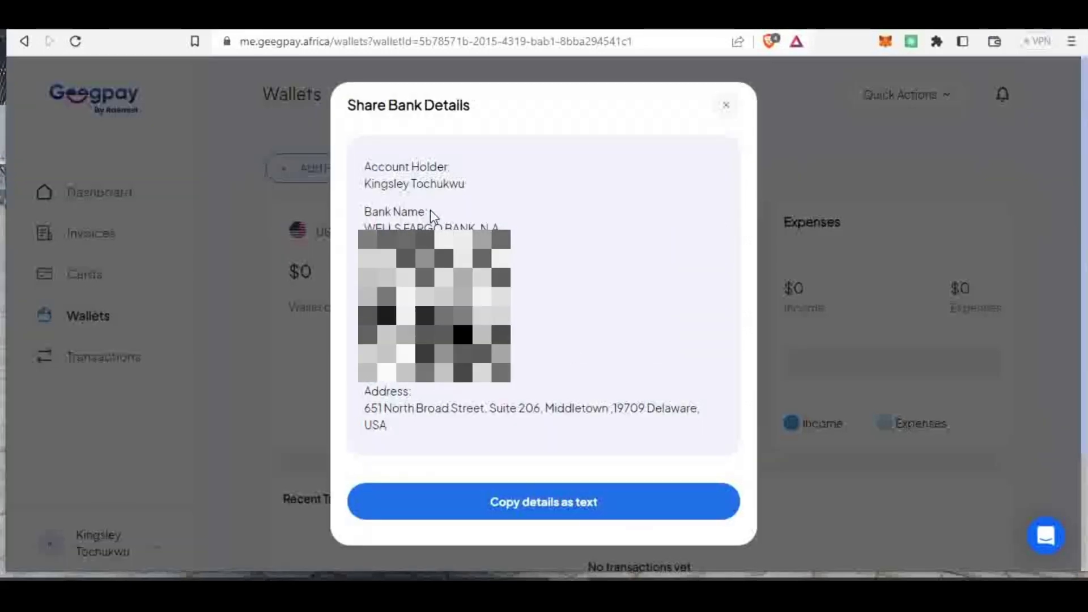
scroll(430, 210, "down", 3)
scroll(430, 210, "up", 3)
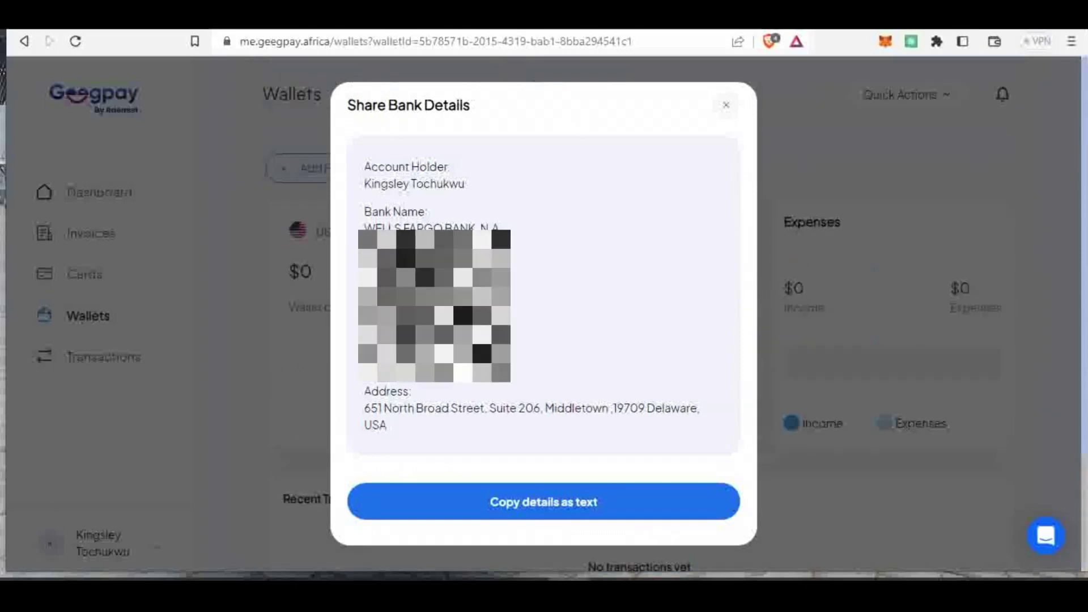
scroll(430, 210, "down", 1)
scroll(431, 210, "down", 3)
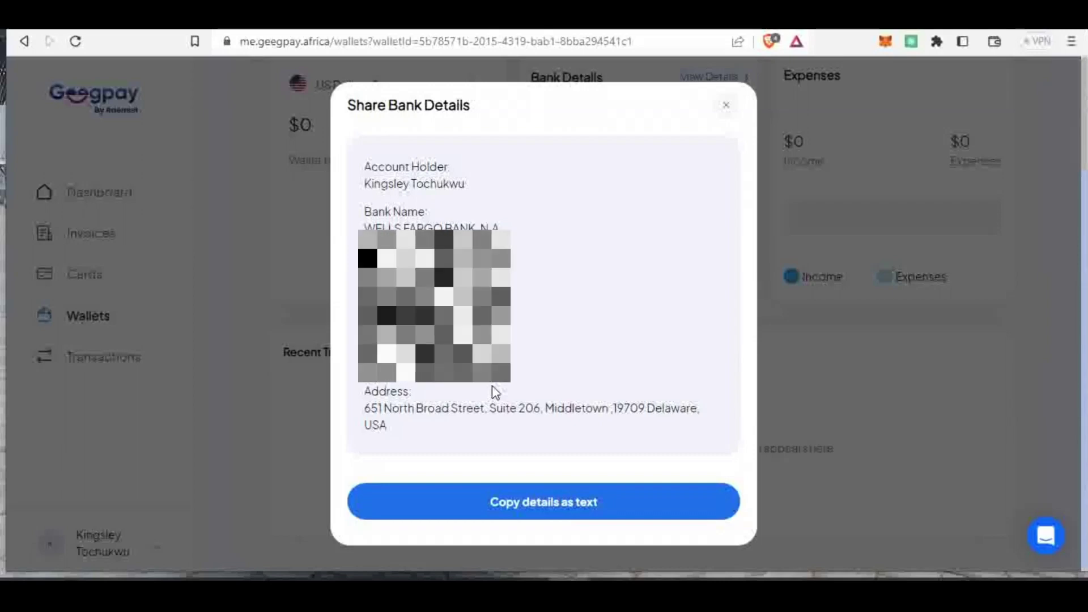
left_click(515, 517)
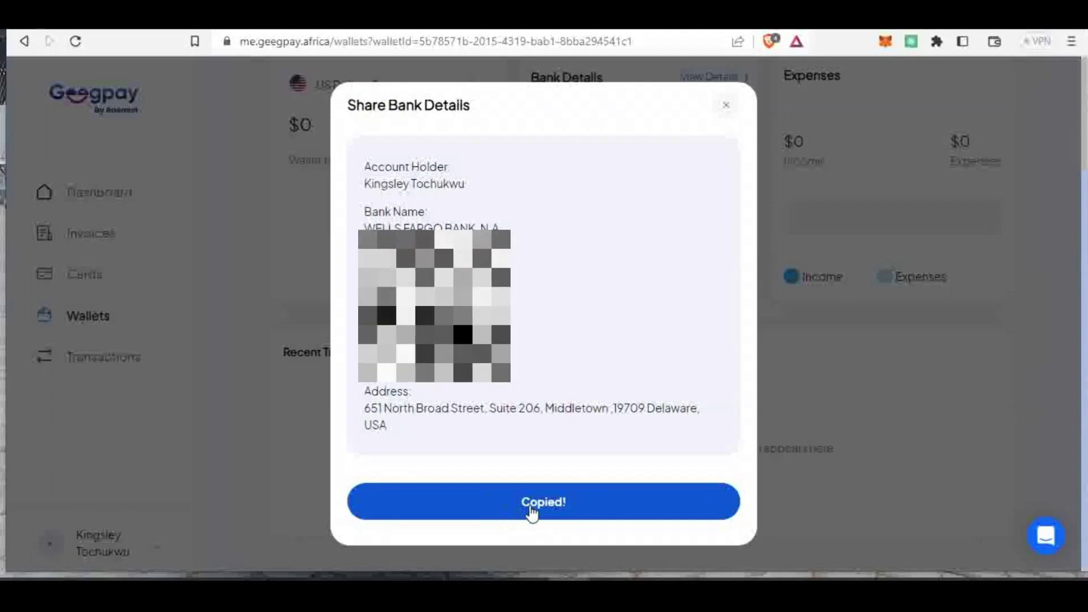
left_click(725, 106)
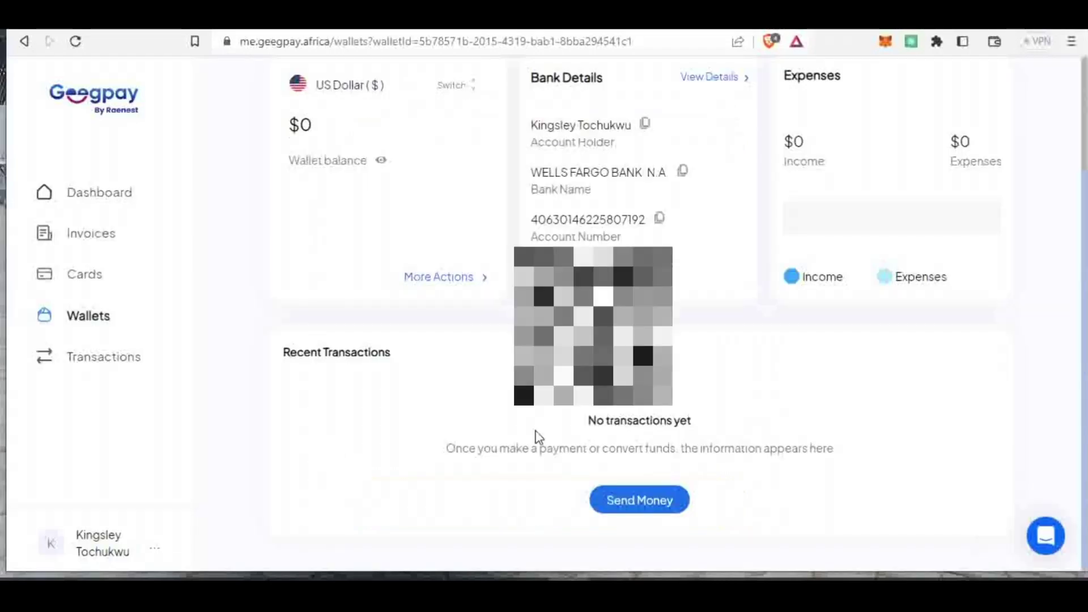
Scroll through the US Dollar wallet page to review its bank details.
scroll(533, 448, "up", 3)
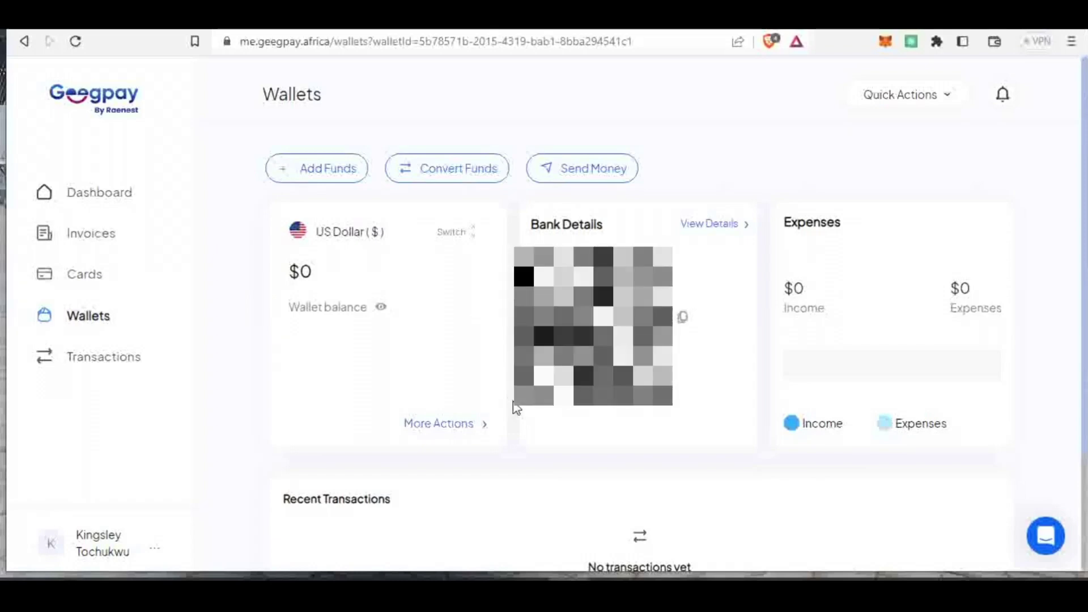
scroll(516, 407, "down", 3)
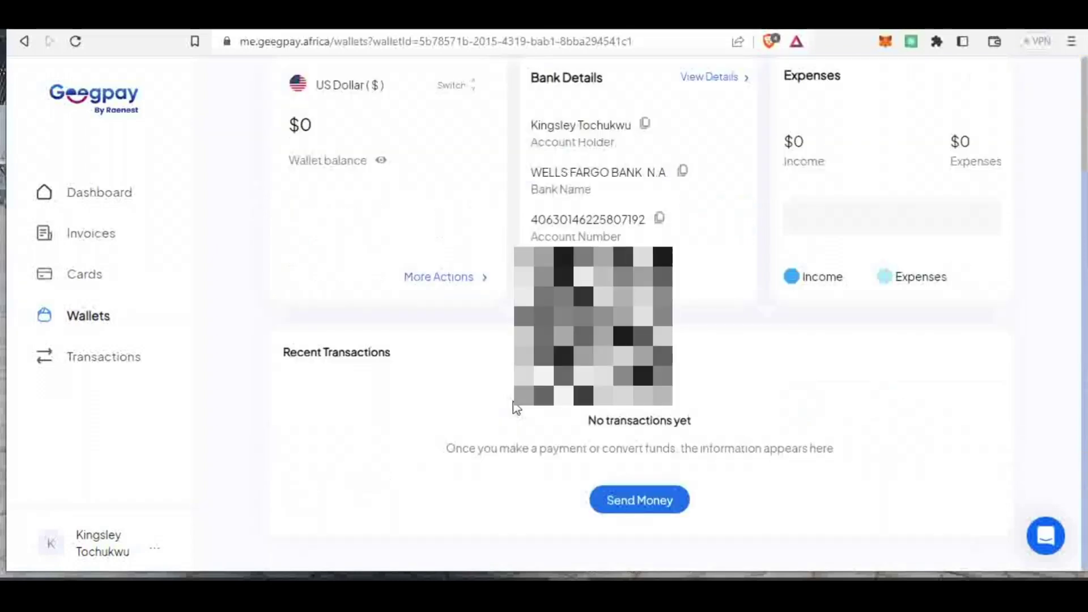
scroll(516, 407, "up", 3)
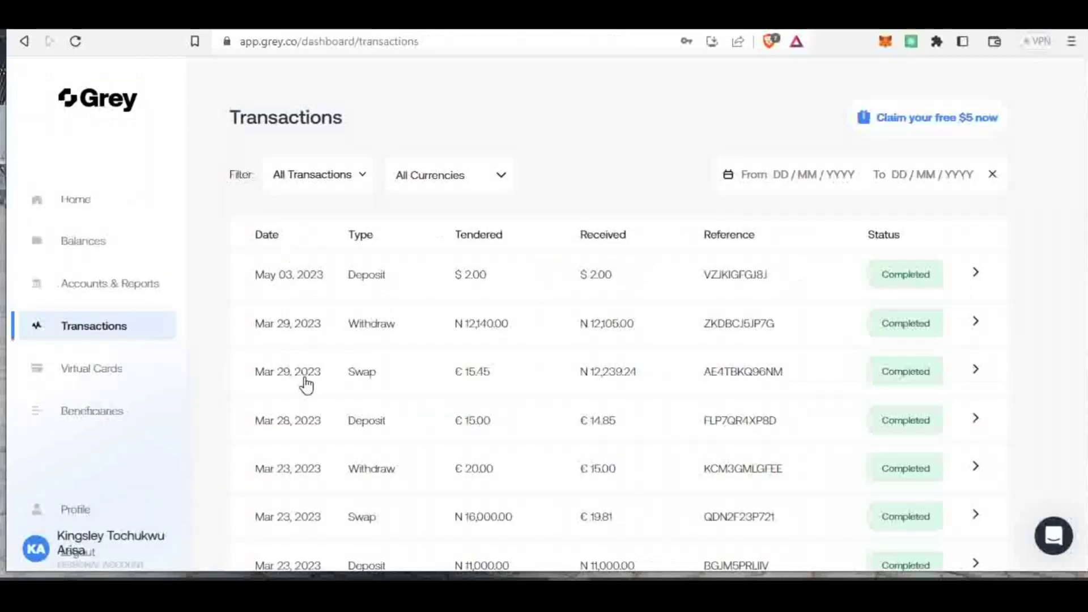
scroll(306, 383, "down", 3)
scroll(309, 385, "down", 2)
scroll(309, 386, "up", 5)
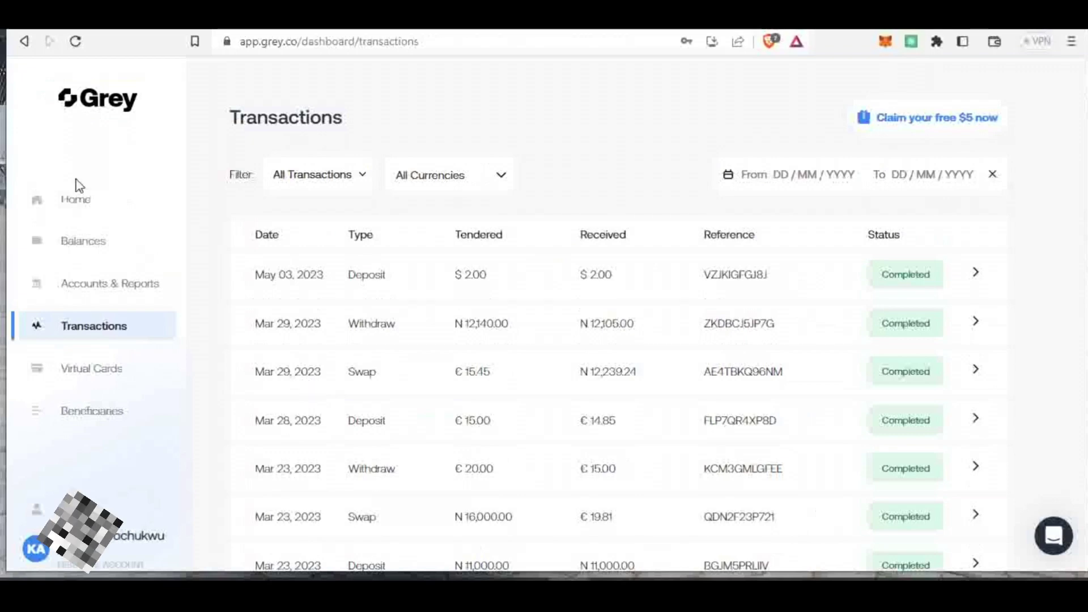
Open Grey's home dashboard and browse the full list of transactions.
left_click(65, 209)
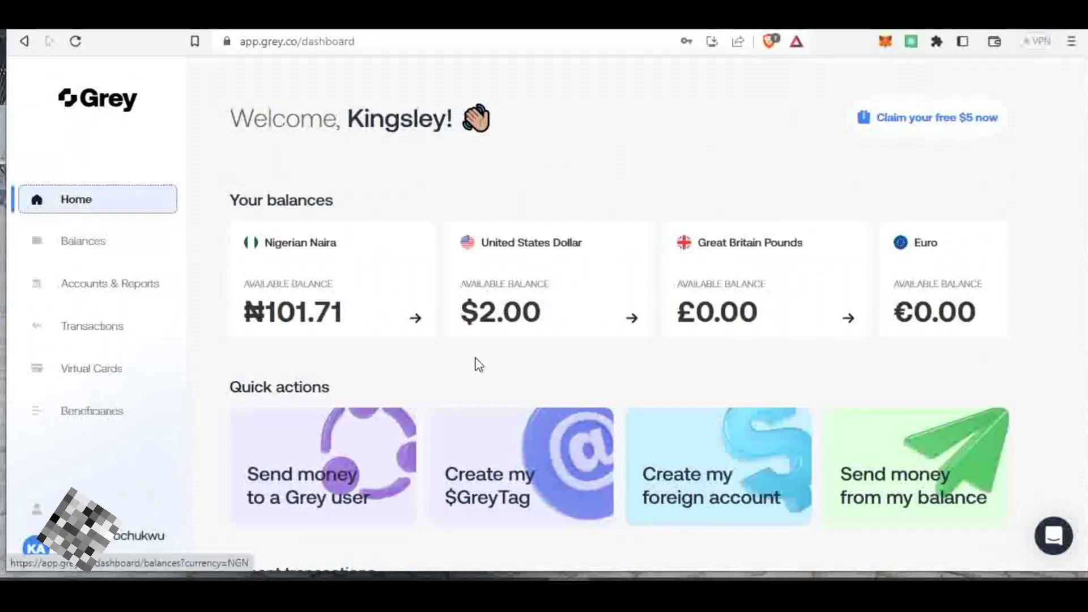
scroll(477, 364, "down", 10)
left_click(618, 241)
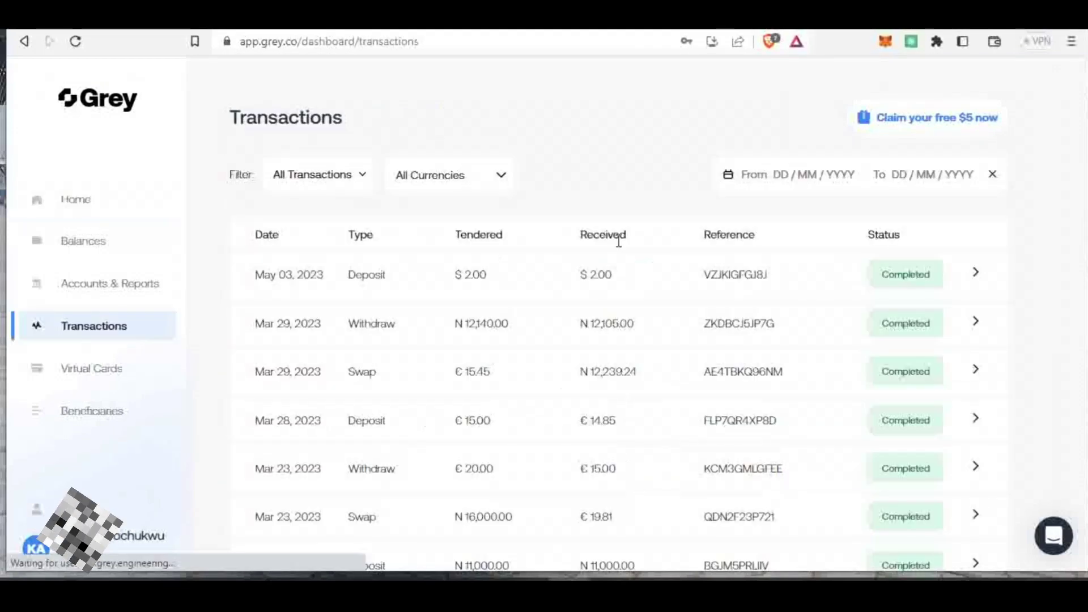
scroll(627, 383, "down", 4)
scroll(626, 384, "up", 4)
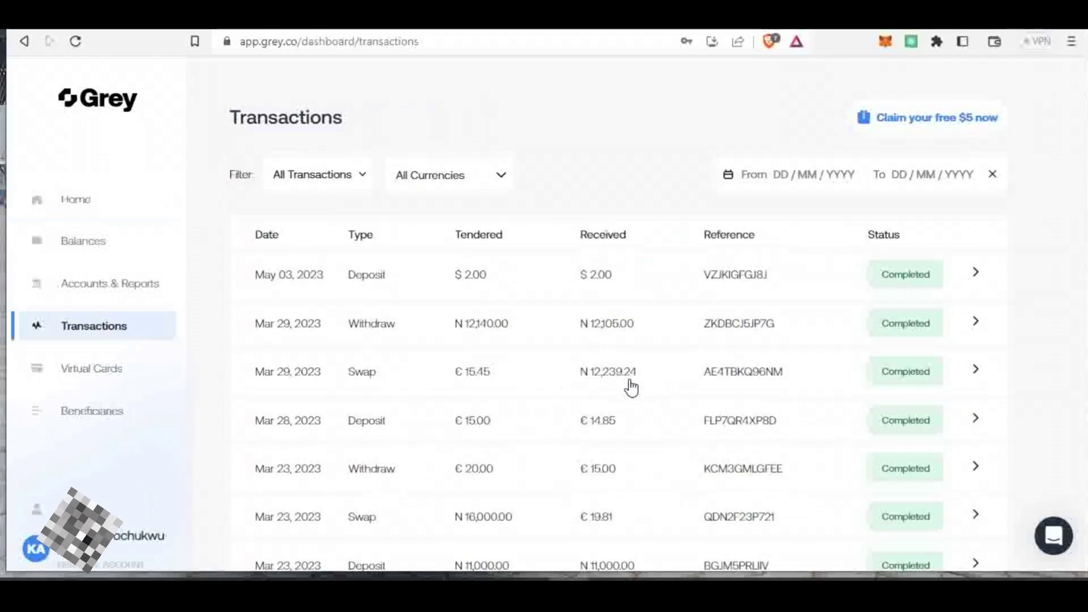
scroll(221, 326, "down", 4)
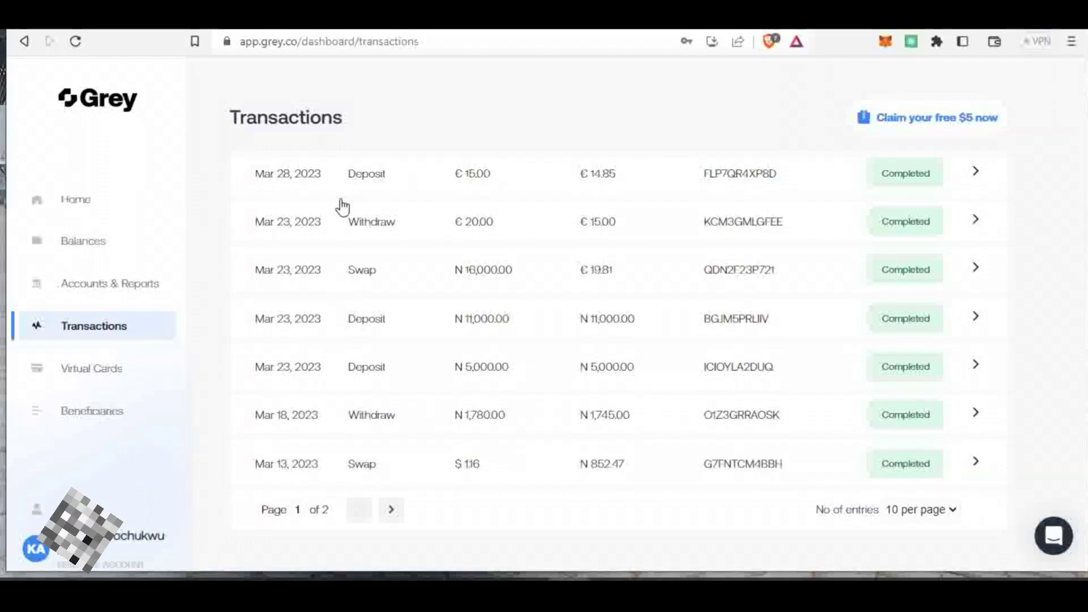
scroll(347, 340, "up", 5)
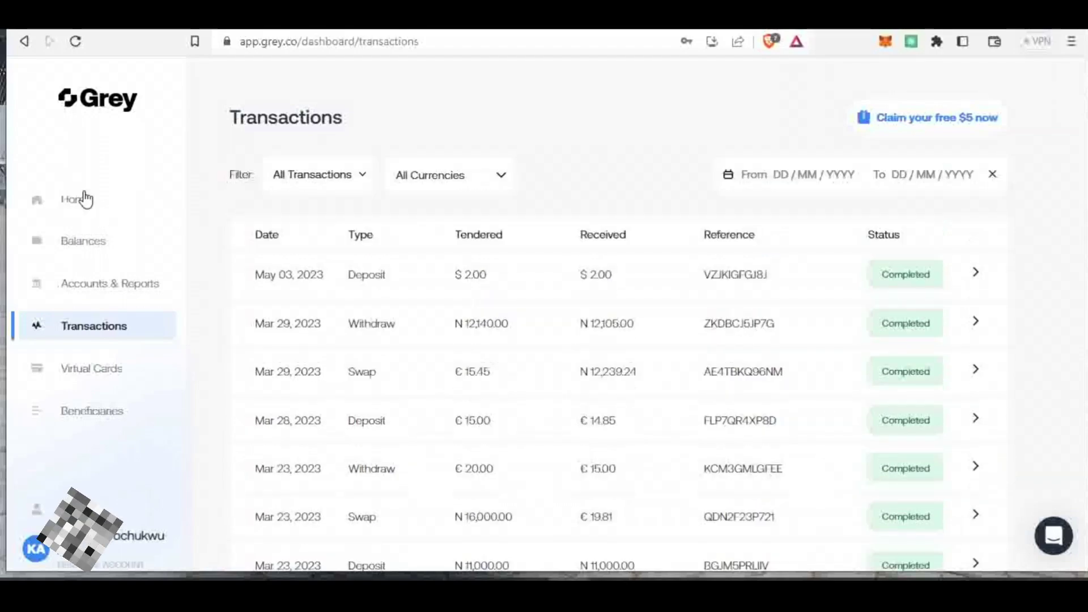
Return to Grey's dashboard and review the £0.00, $2.00, ₦101.71 and €0.00 balances.
left_click(78, 201)
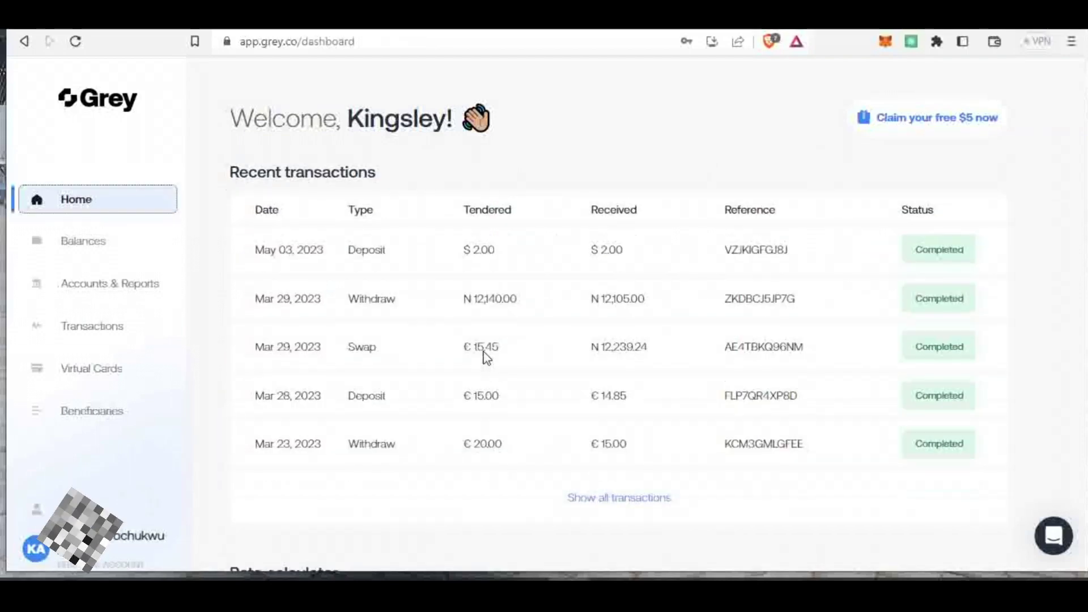
scroll(487, 357, "down", 5)
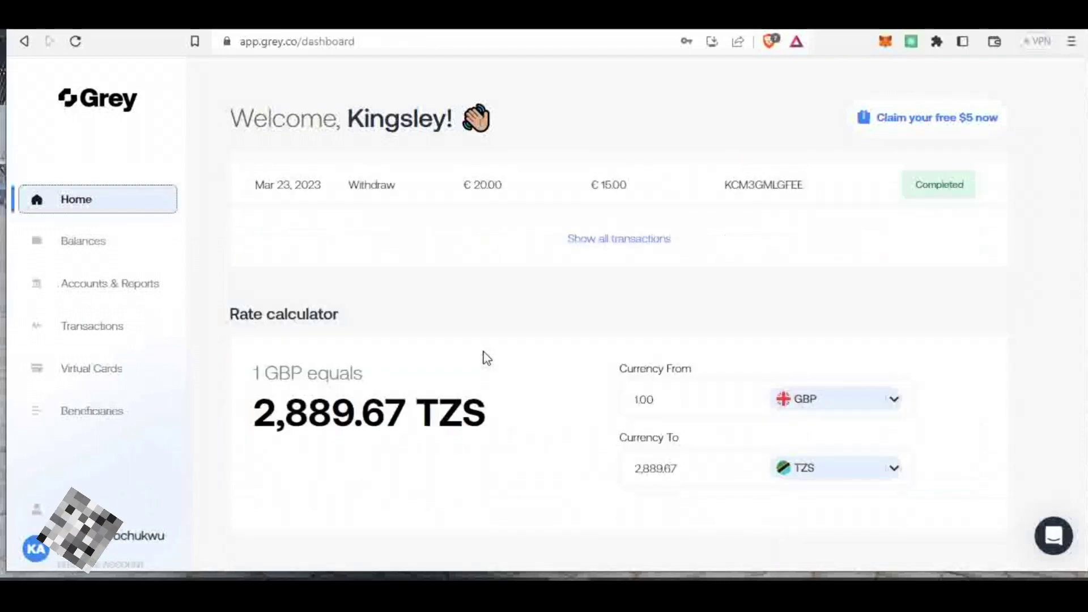
scroll(486, 357, "up", 2)
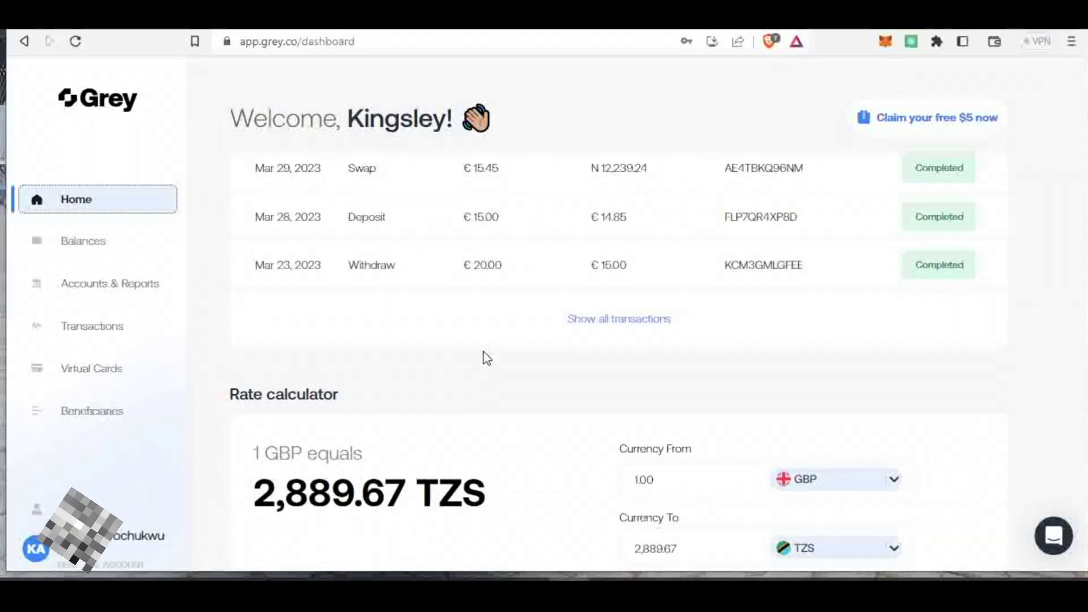
scroll(486, 358, "down", 2)
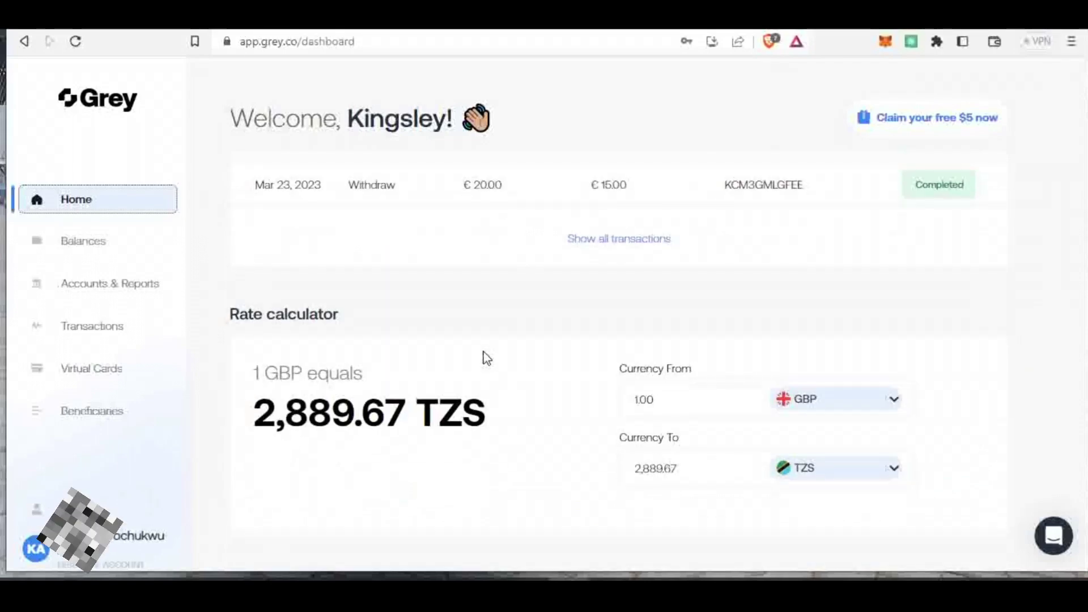
scroll(486, 358, "up", 4)
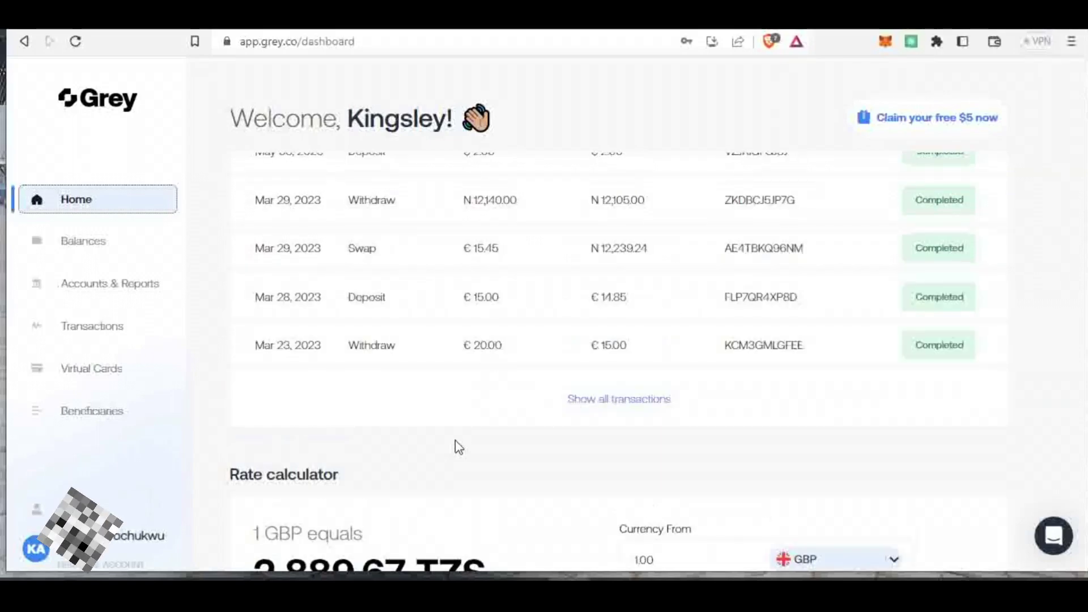
scroll(459, 447, "up", 4)
scroll(459, 447, "up", 6)
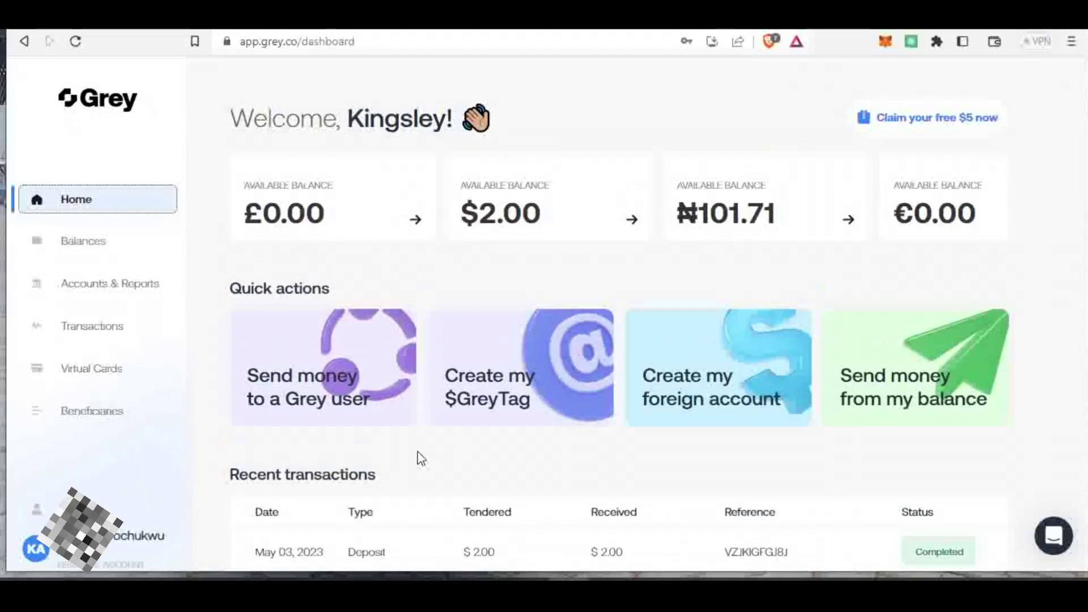
scroll(426, 438, "up", 2)
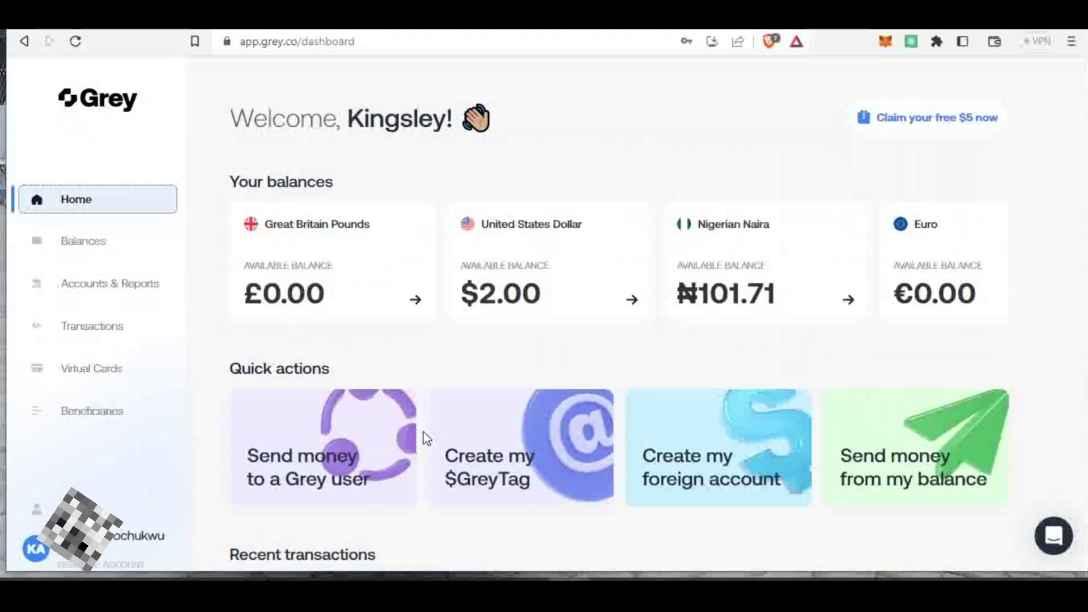
scroll(426, 438, "up", 1)
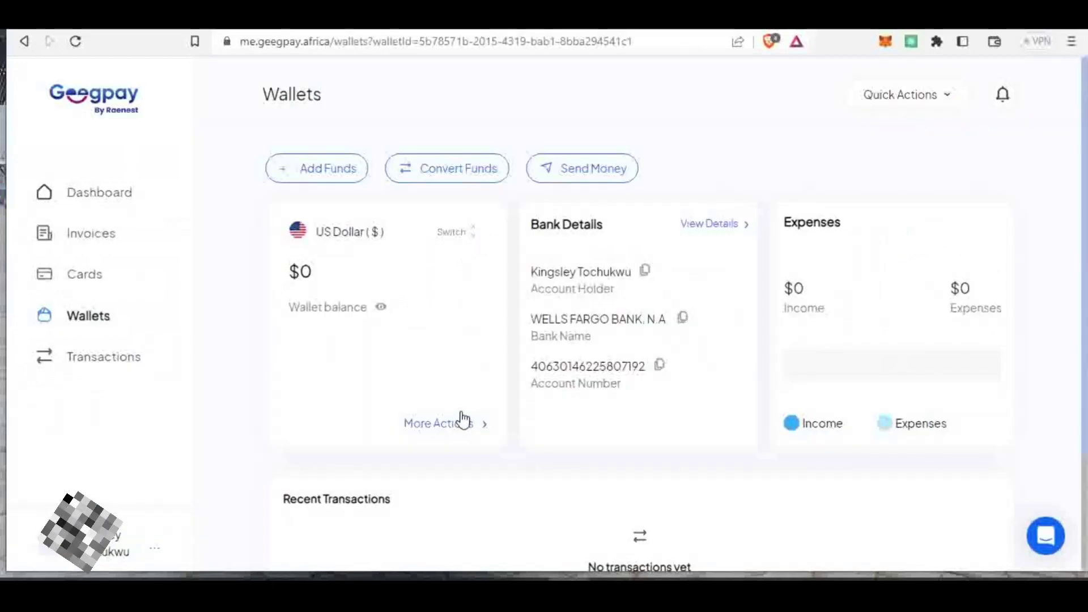
View Geegpay's transactions, showing the ₦2,600 and ₦600 Fund Wallet deposits, then return to the Dashboard.
scroll(463, 415, "down", 3)
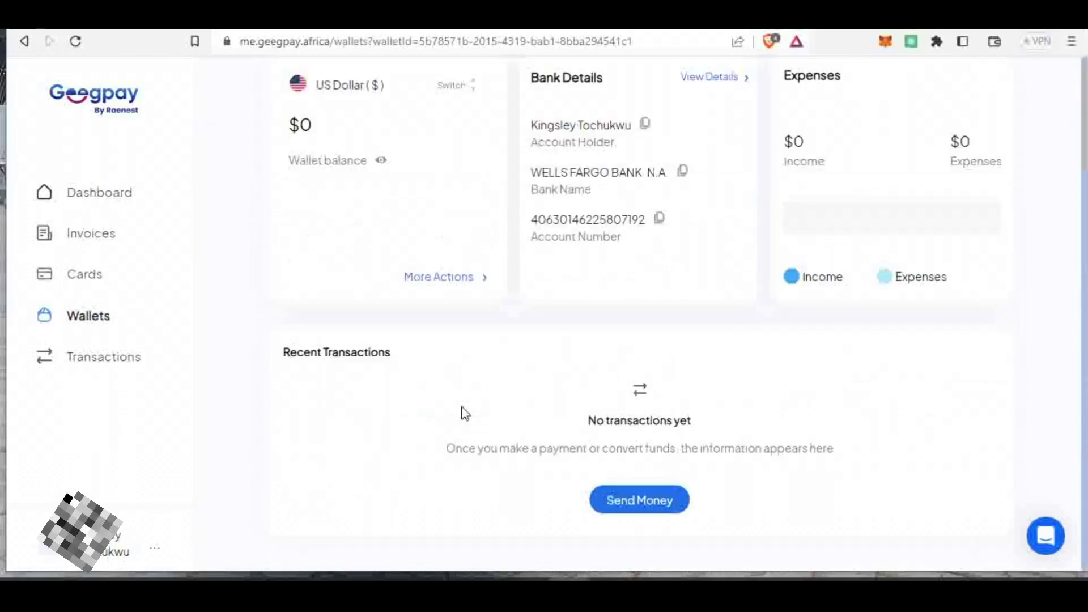
left_click(107, 367)
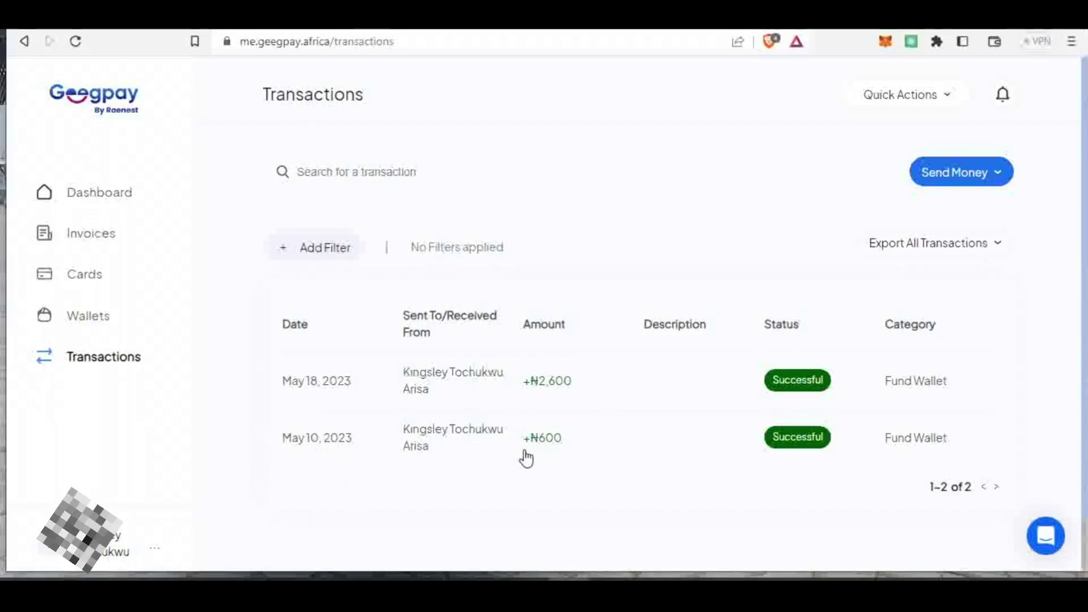
right_click(456, 424)
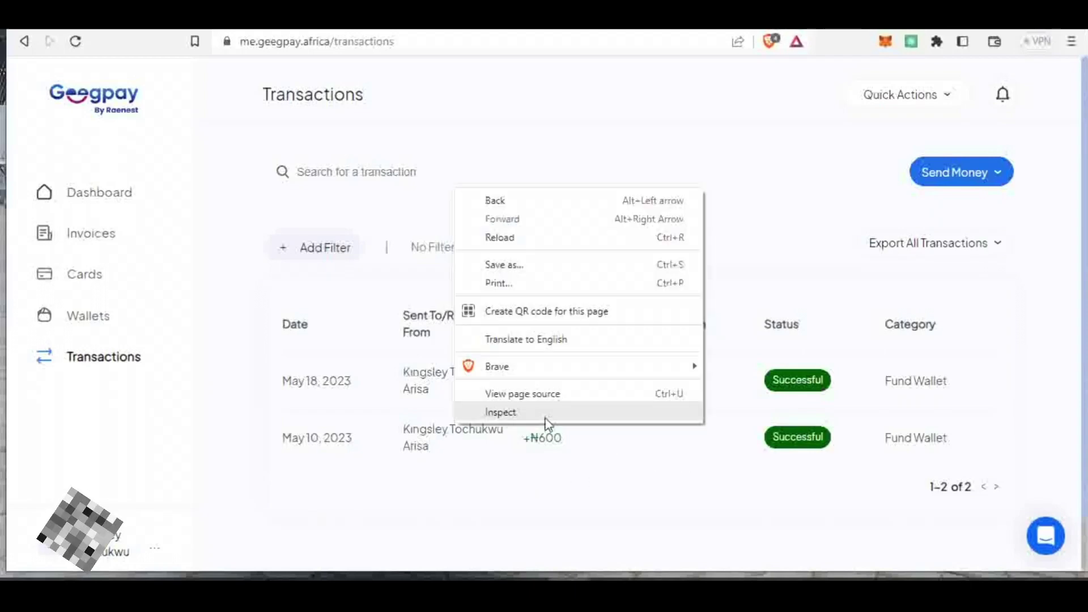
left_click(97, 194)
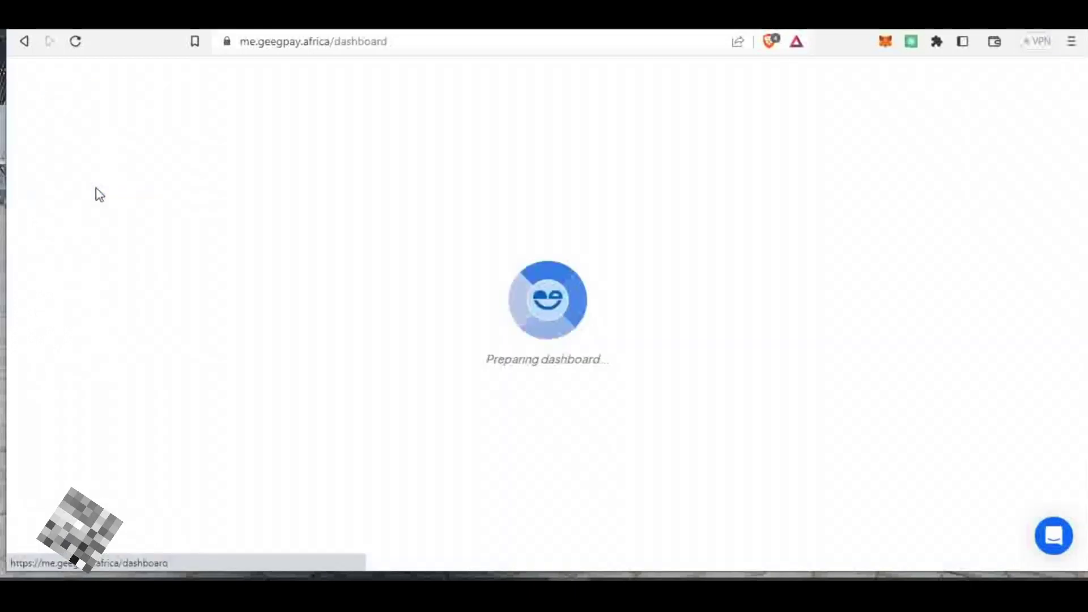
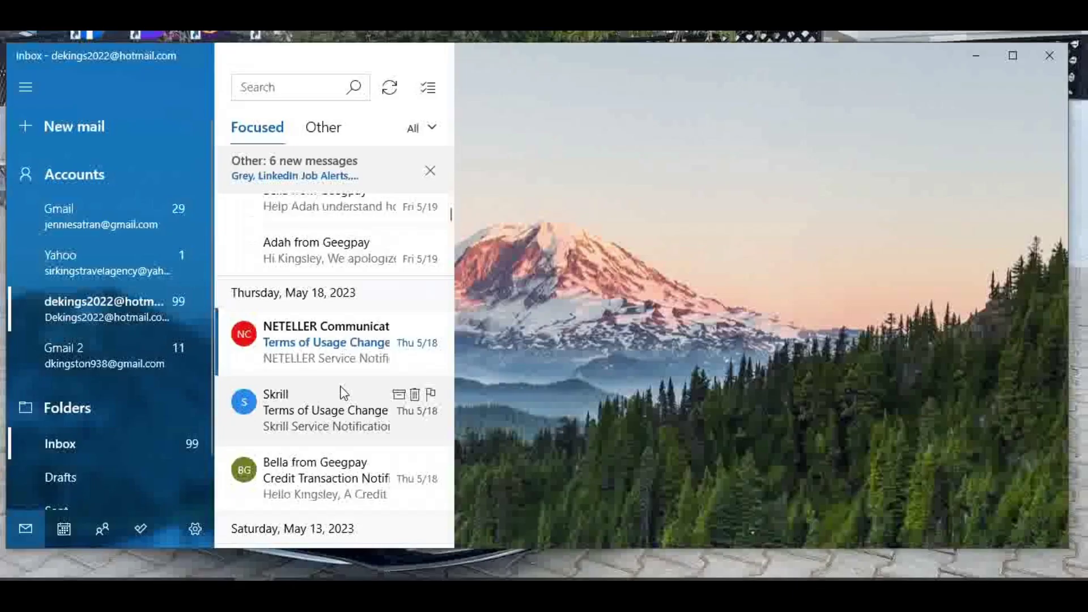
Read the Geegpay NGN 2,600 credit transaction email, then minimize Mail to show the desktop.
scroll(342, 388, "down", 5)
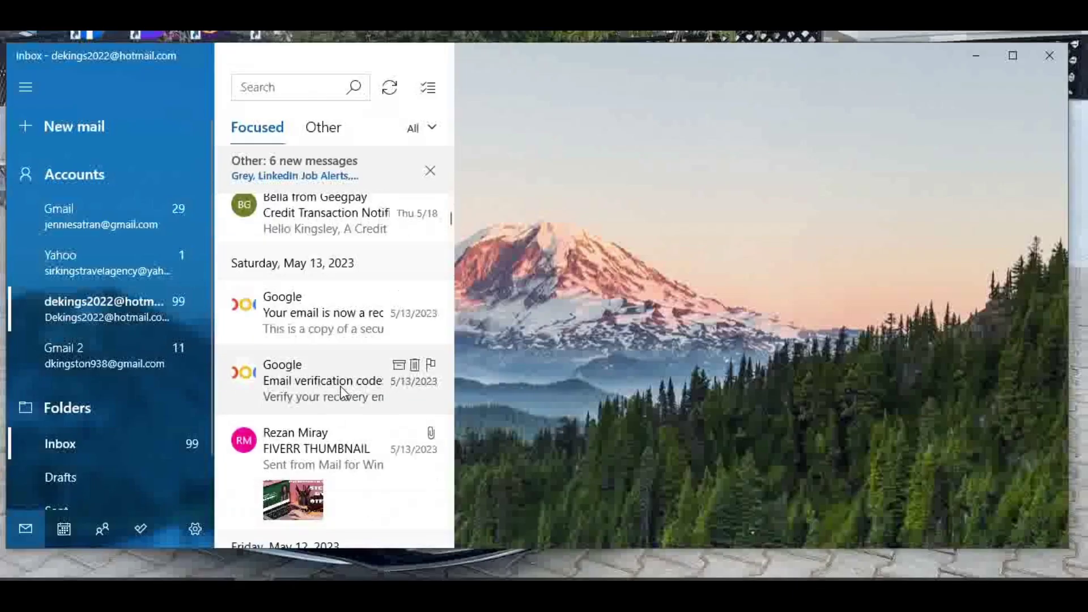
left_click(310, 333)
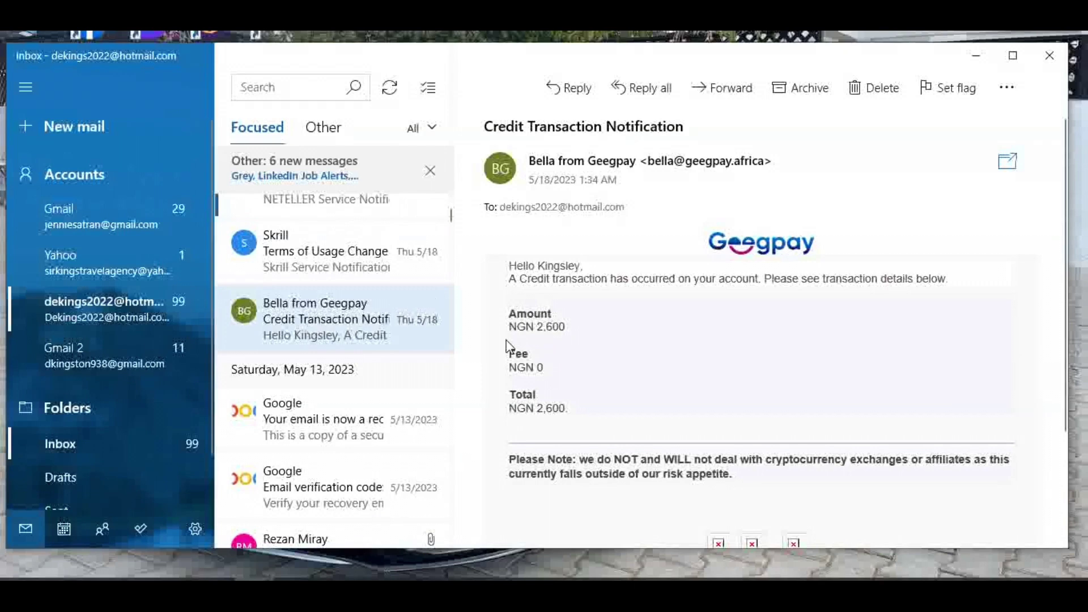
scroll(627, 376, "down", 3)
scroll(628, 376, "up", 1)
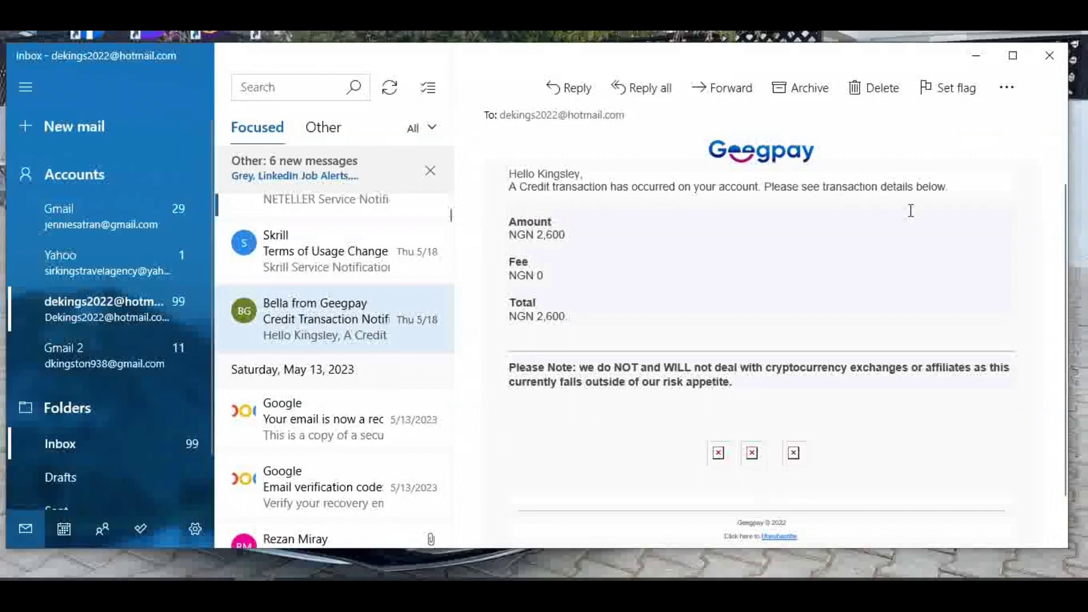
scroll(690, 327, "down", 1)
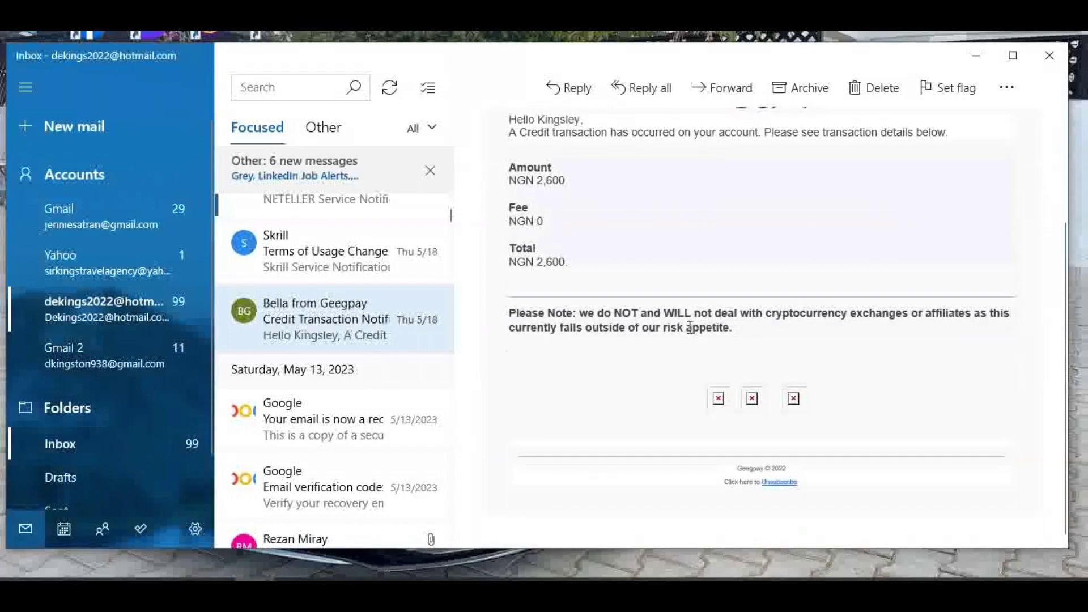
scroll(690, 326, "up", 3)
scroll(596, 347, "down", 2)
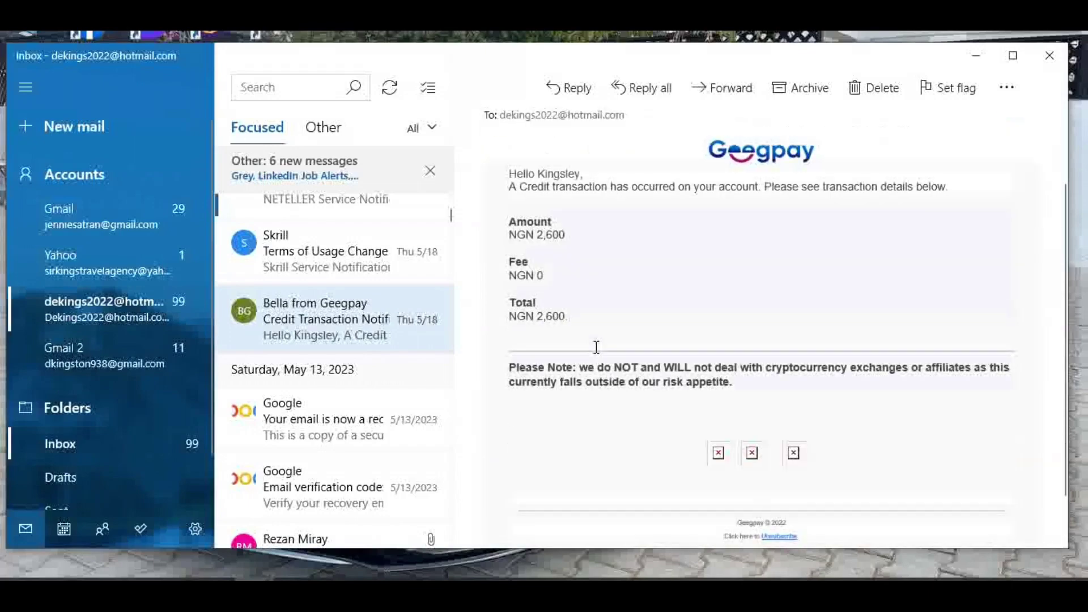
scroll(596, 347, "up", 3)
left_click(977, 55)
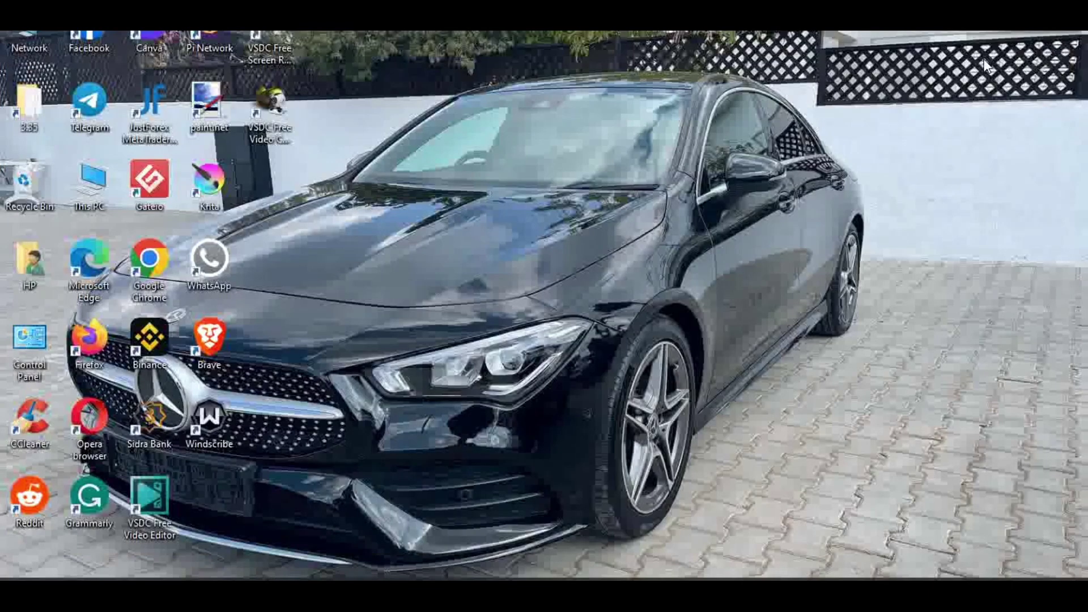
Open Geegpay's Convert Funds with 100 USD, quoting ₦74,334 at 743.34 NGN per dollar.
left_click(566, 578)
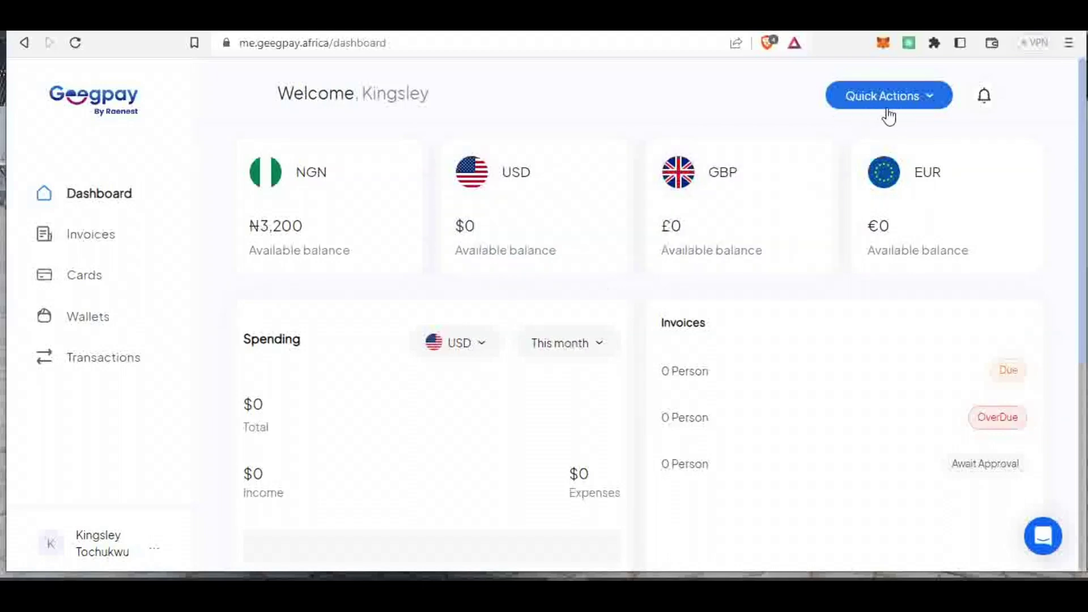
left_click(928, 100)
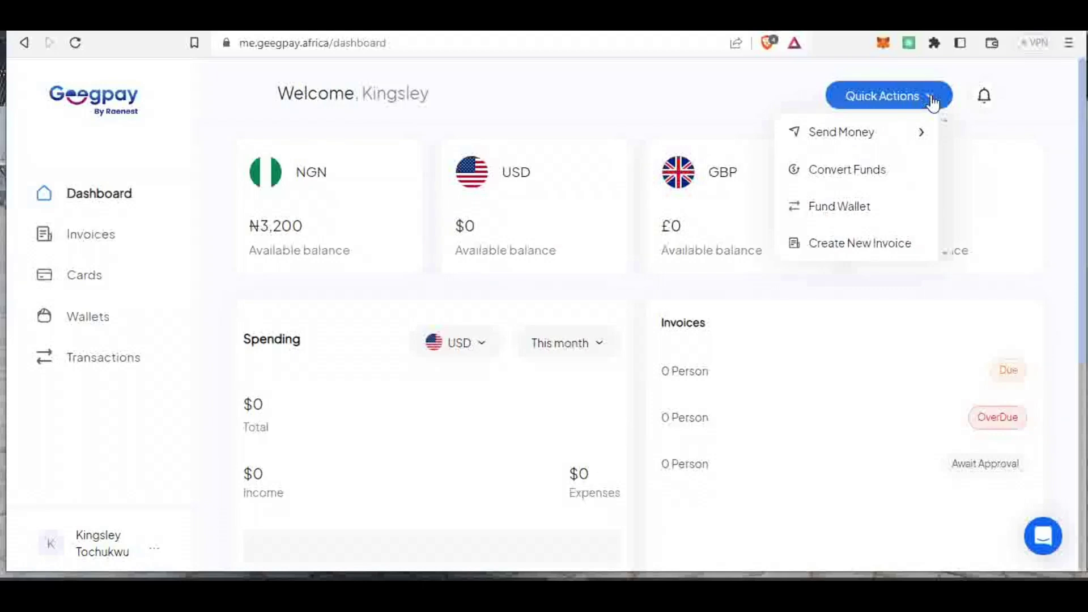
left_click(859, 184)
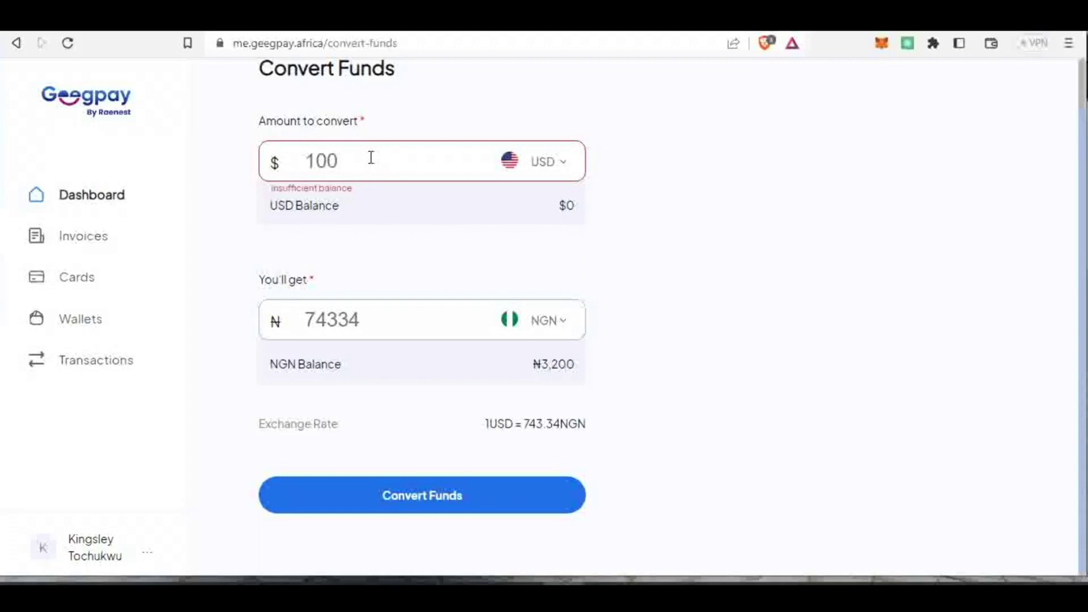
left_click(595, 32)
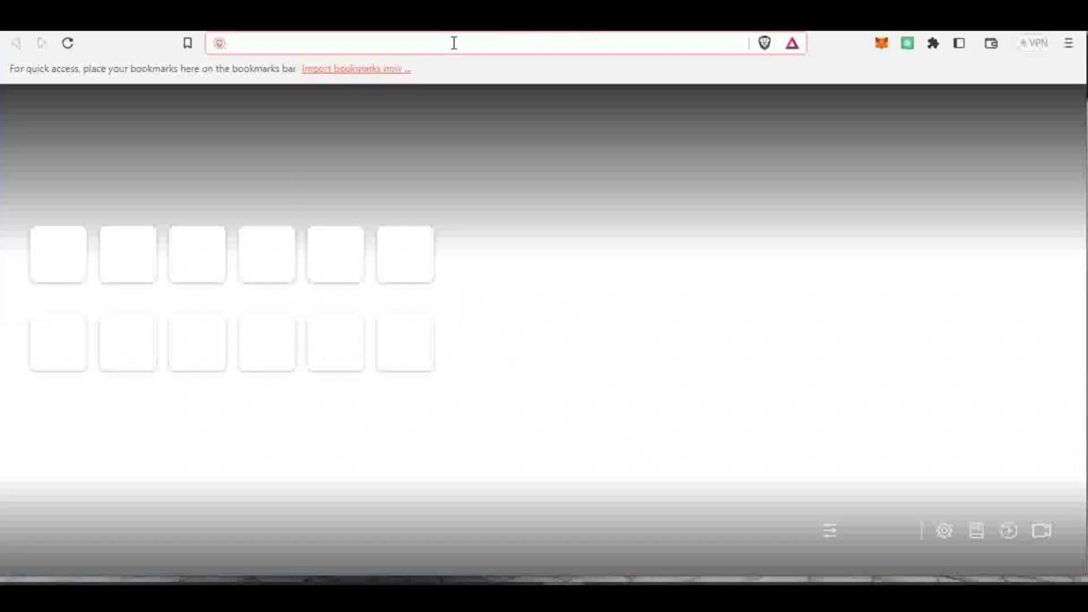
Convert 100 USD to NGN on Xe Currency Converter, getting 46,082.475 NGN at 460.825.
type("xe.com/currencyconverter/")
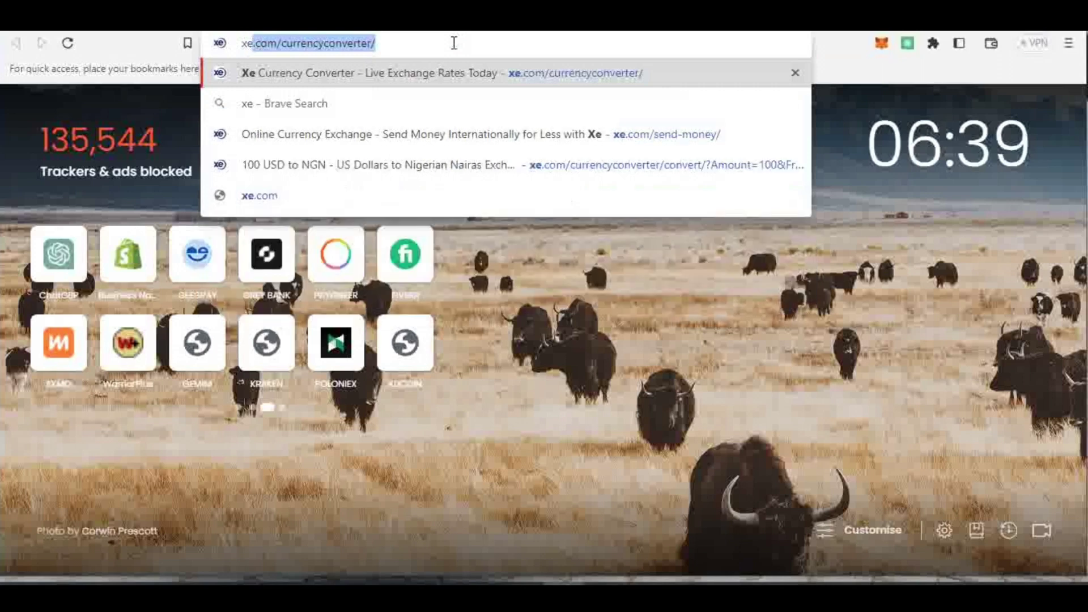
left_click(303, 79)
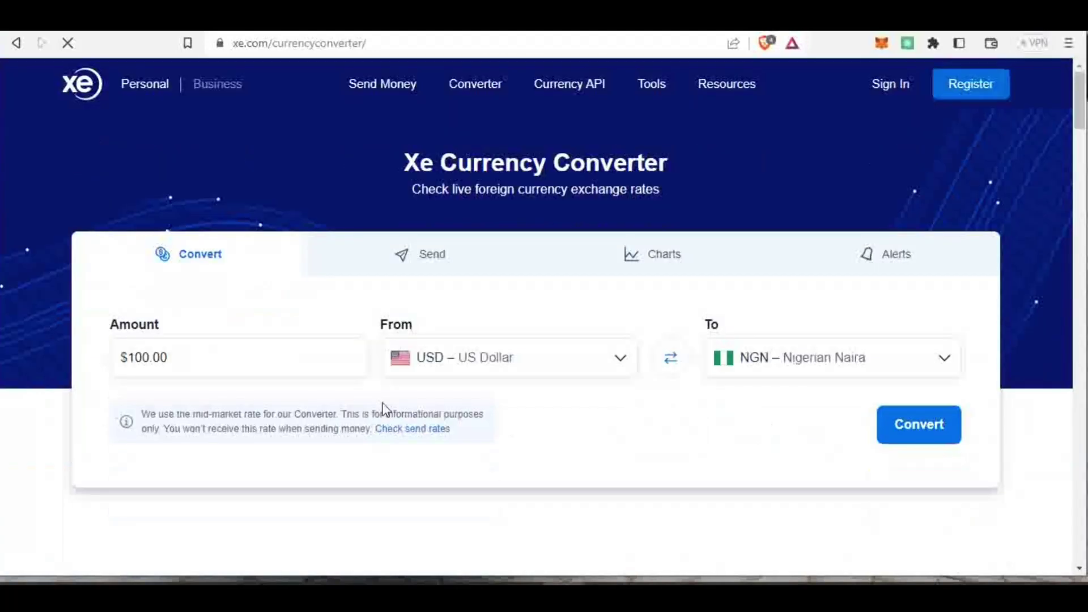
scroll(399, 406, "down", 3)
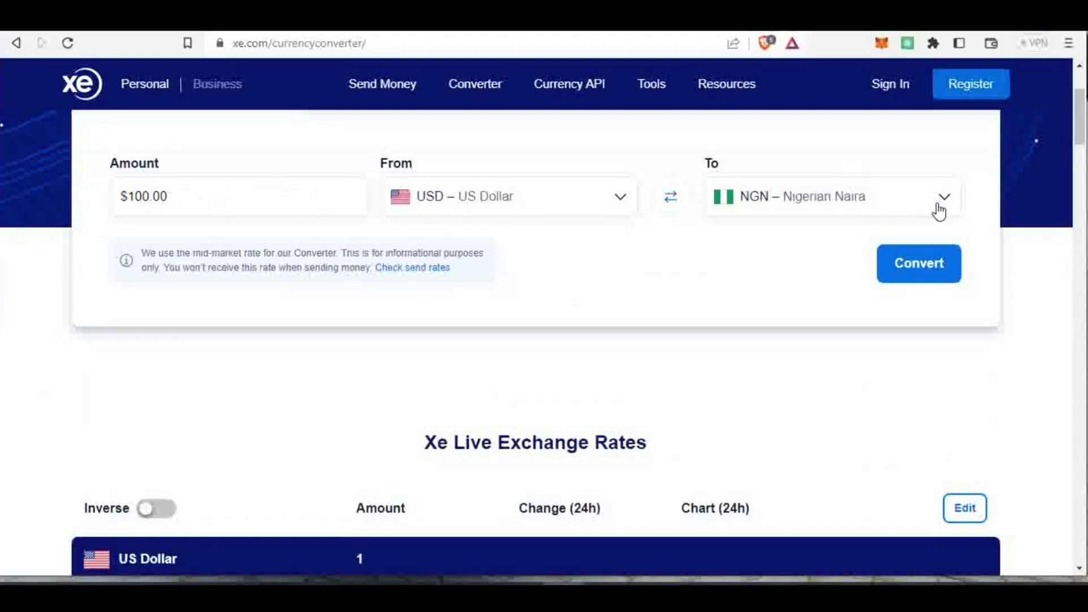
left_click(914, 283)
left_click(918, 282)
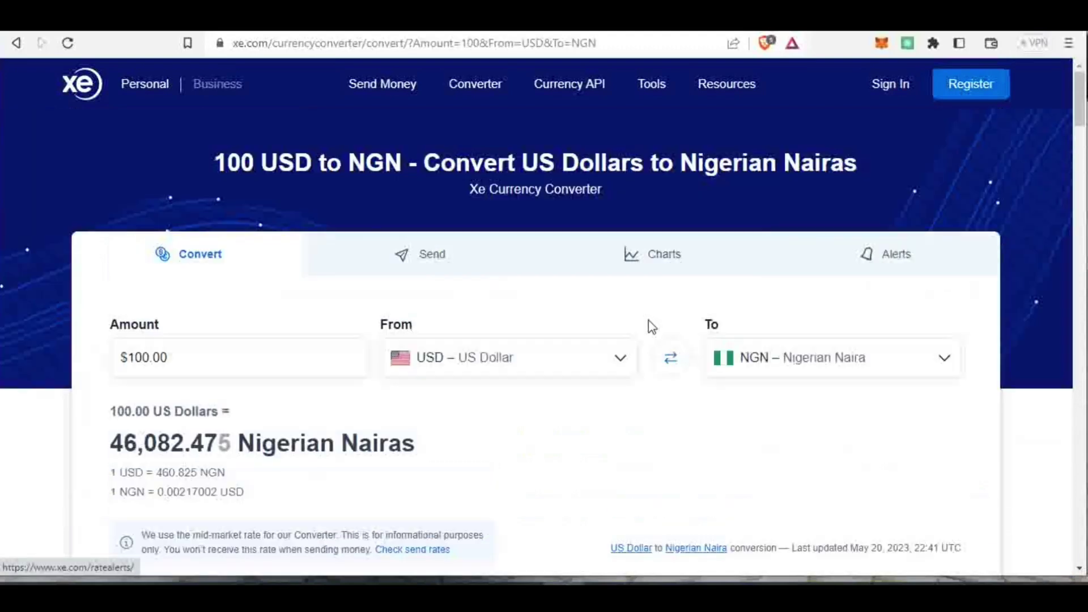
scroll(204, 301, "down", 4)
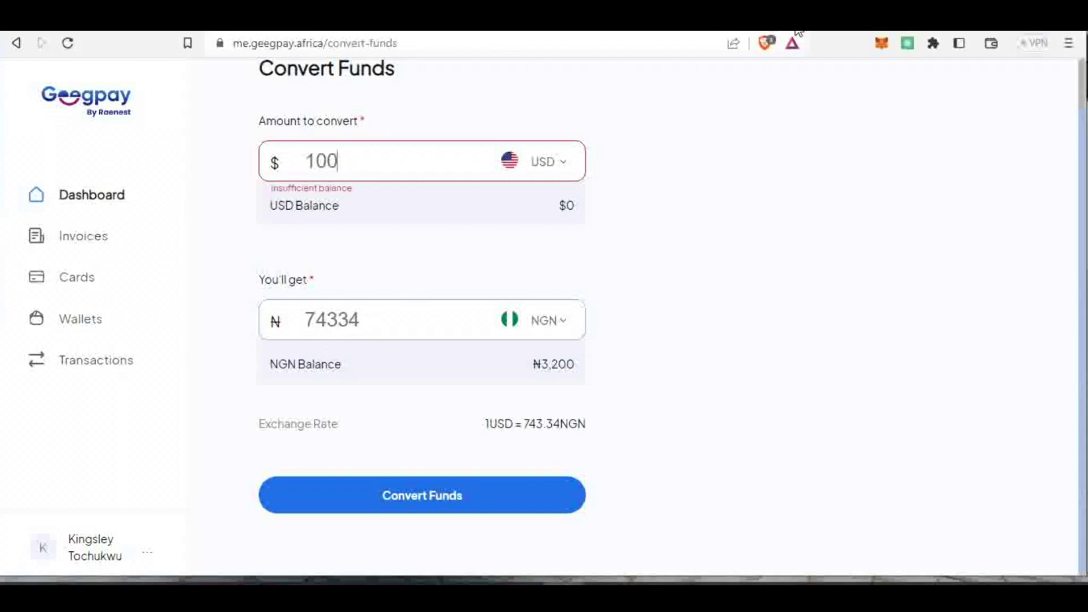
left_click(613, 50)
key("BackSpace")
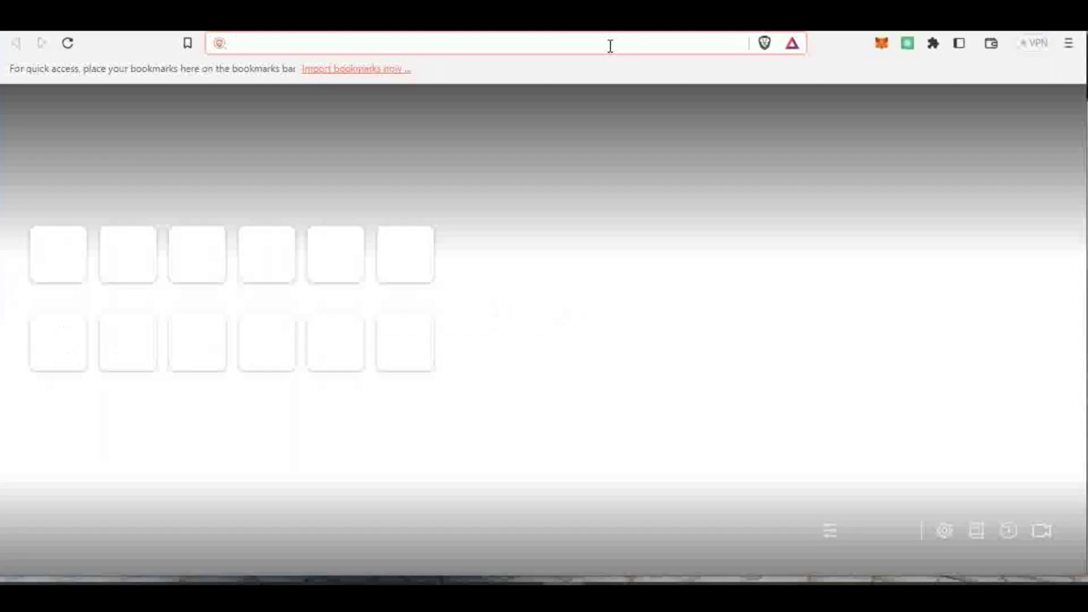
Search Brave for 'calculator' to load its calculator widget, then return to the Geegpay tab.
type("cal")
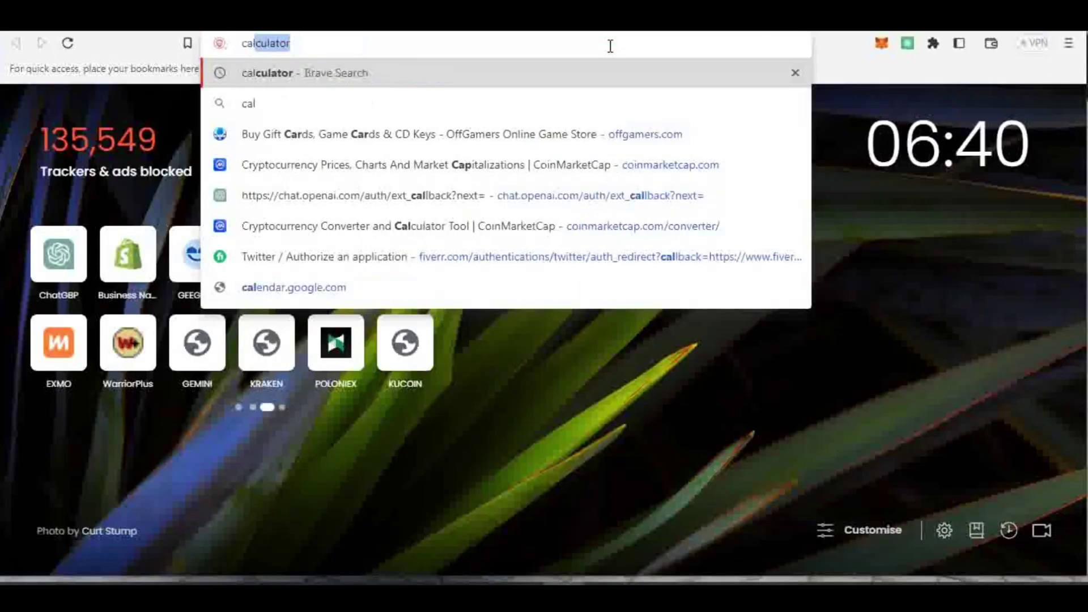
type("c")
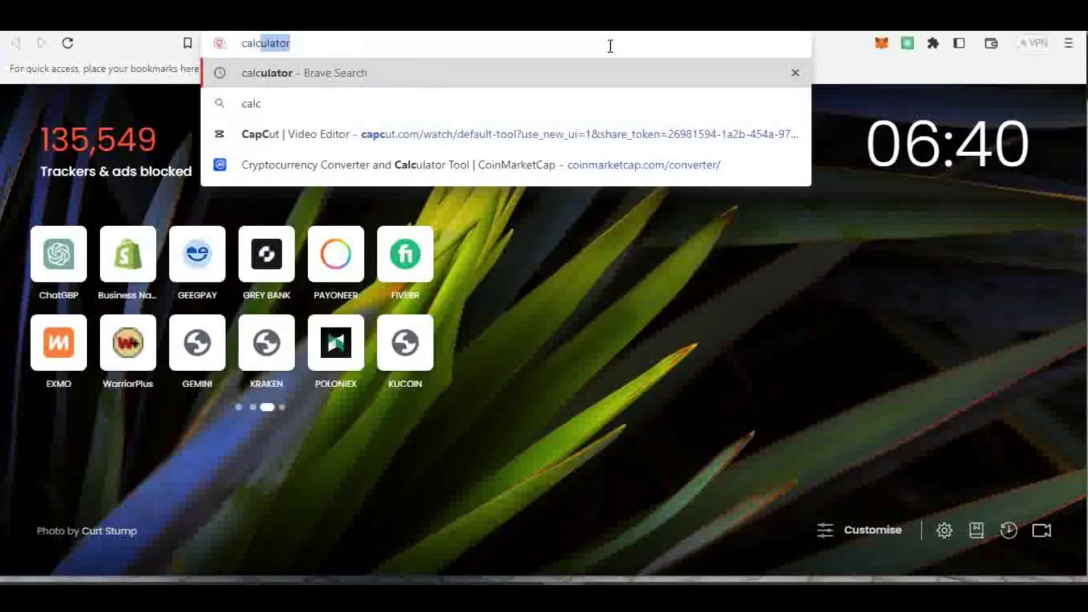
type("ula")
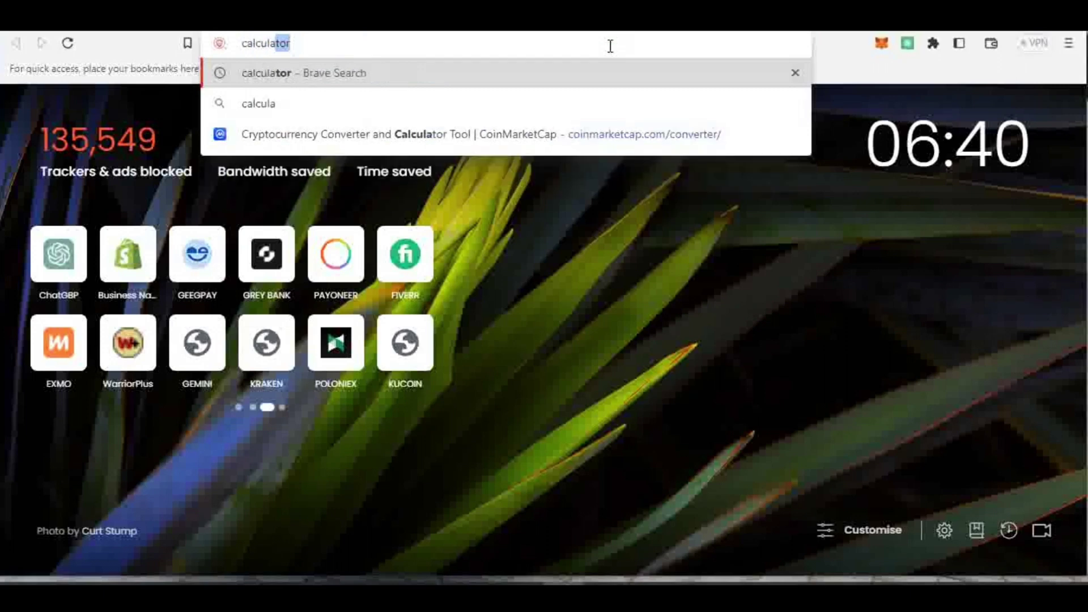
type("tor")
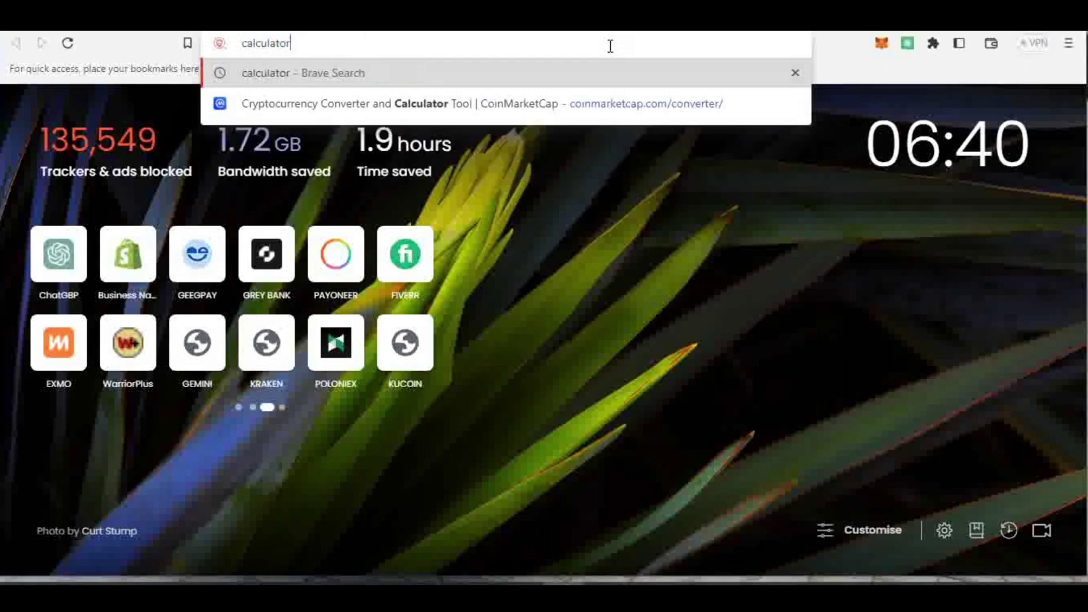
key("Return")
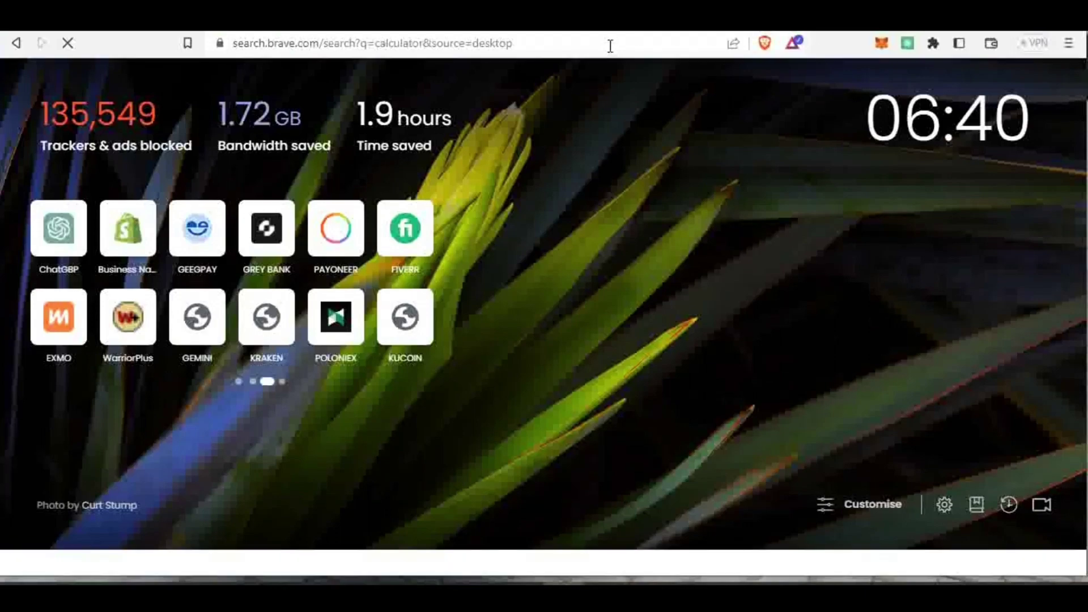
scroll(403, 286, "down", 4)
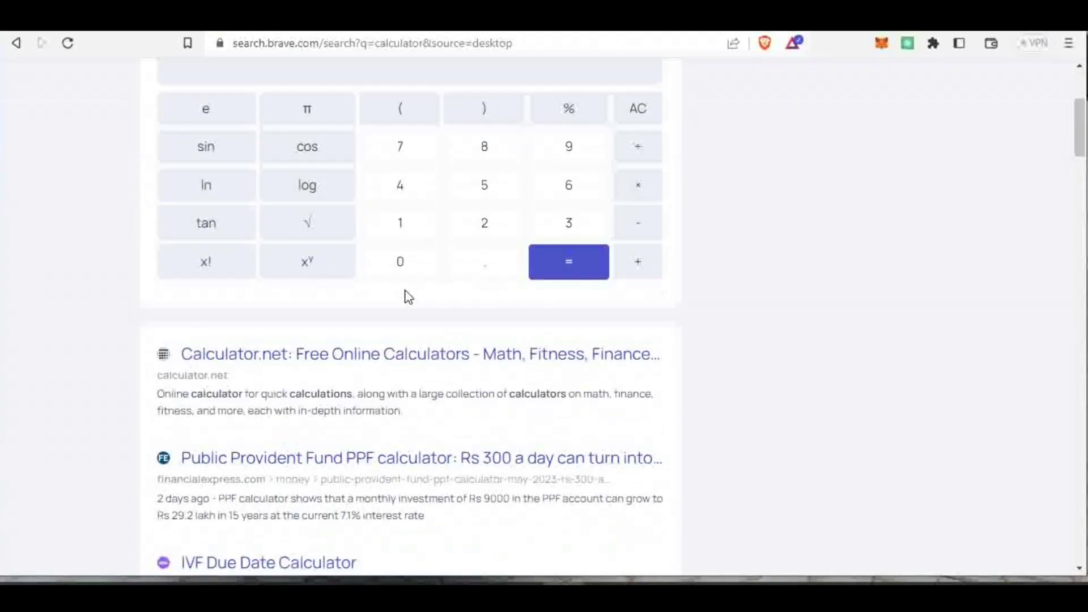
scroll(408, 296, "up", 4)
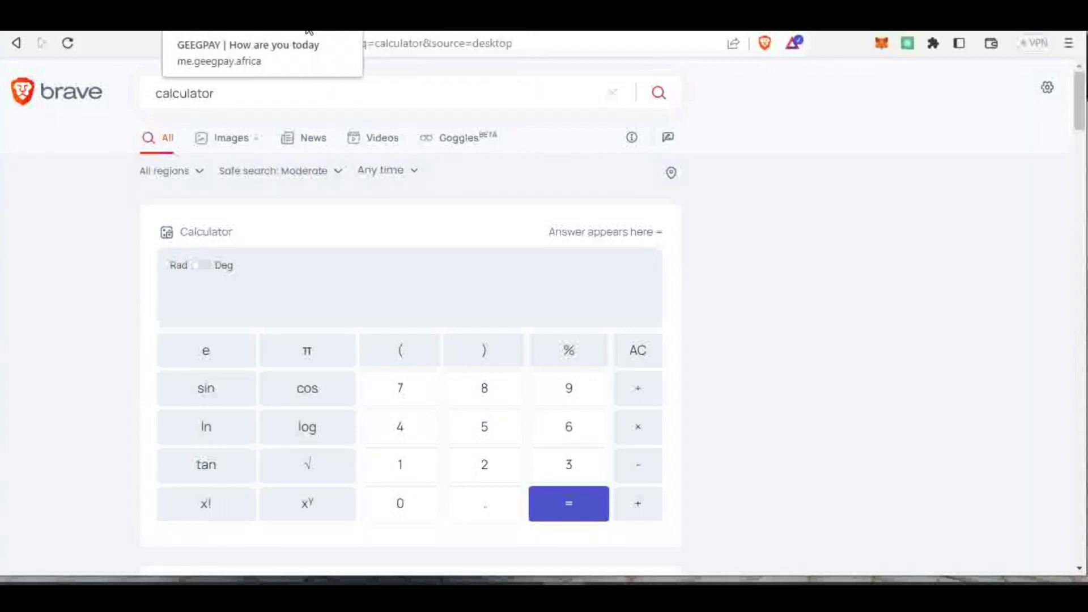
left_click(309, 31)
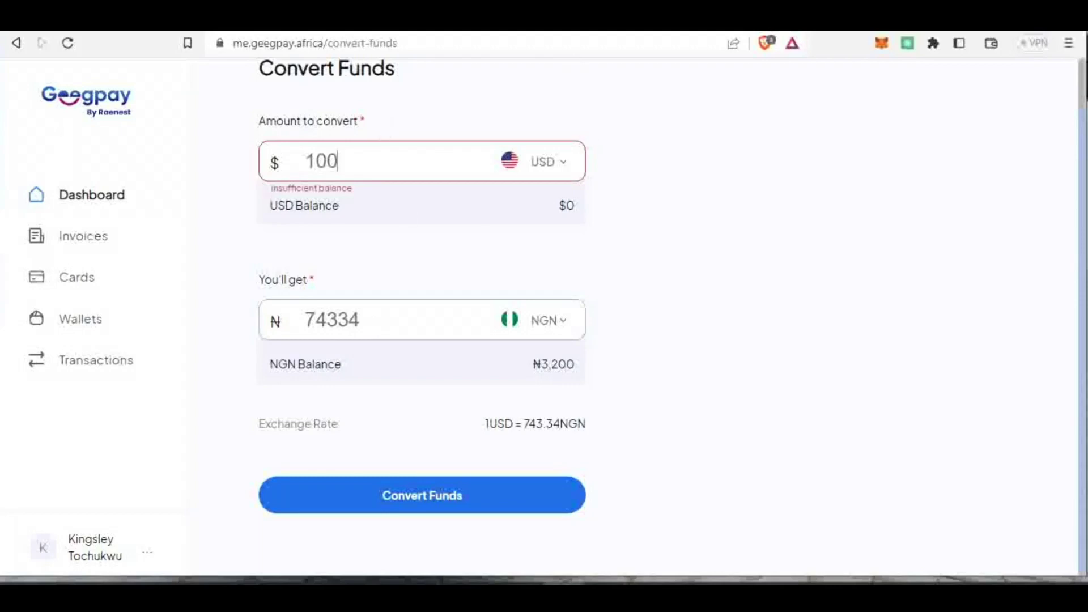
In the Brave calculator, compute 74334 minus 46082, giving 28252.
left_click(740, 31)
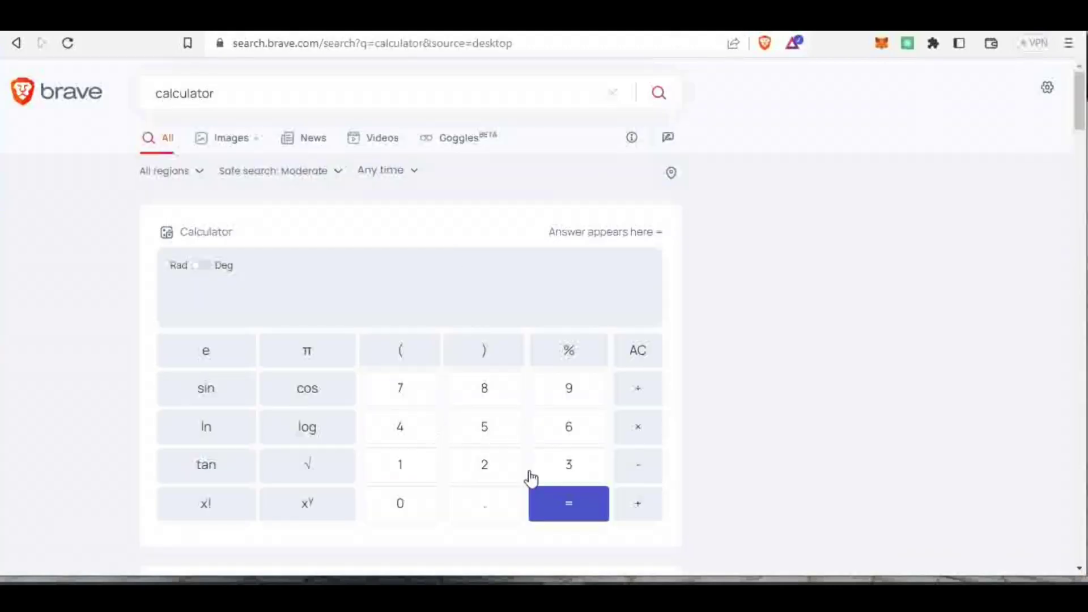
left_click(417, 398)
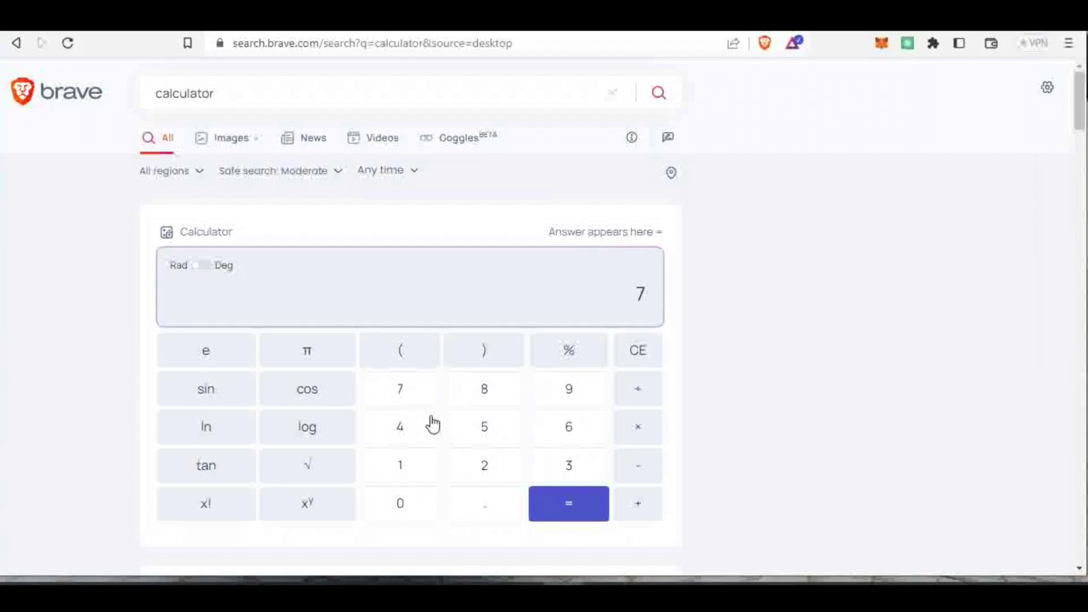
left_click(403, 434)
left_click(562, 471)
left_click(563, 471)
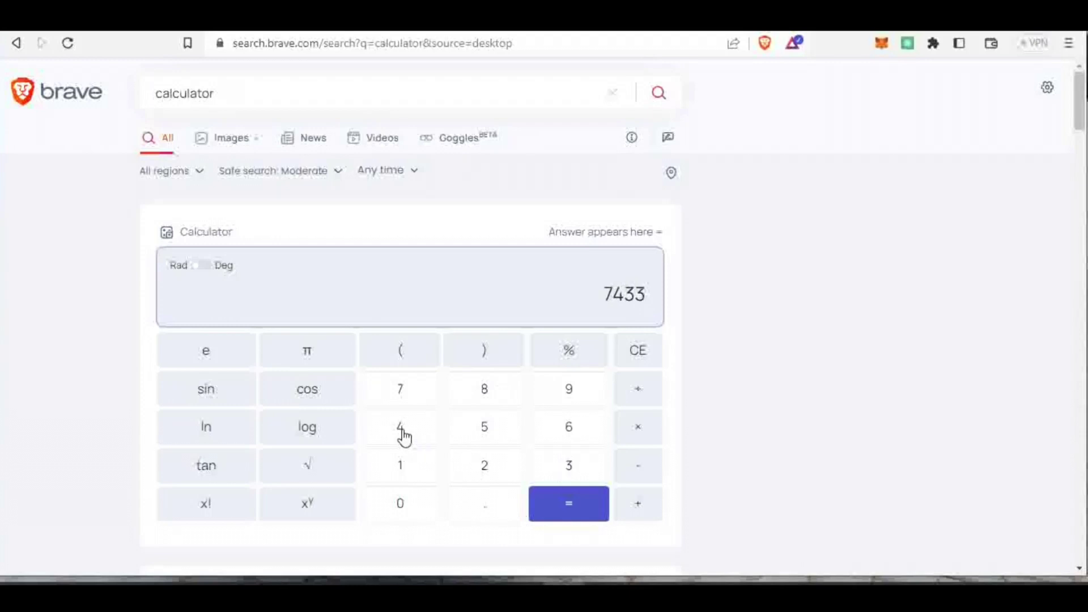
left_click(405, 435)
left_click(639, 471)
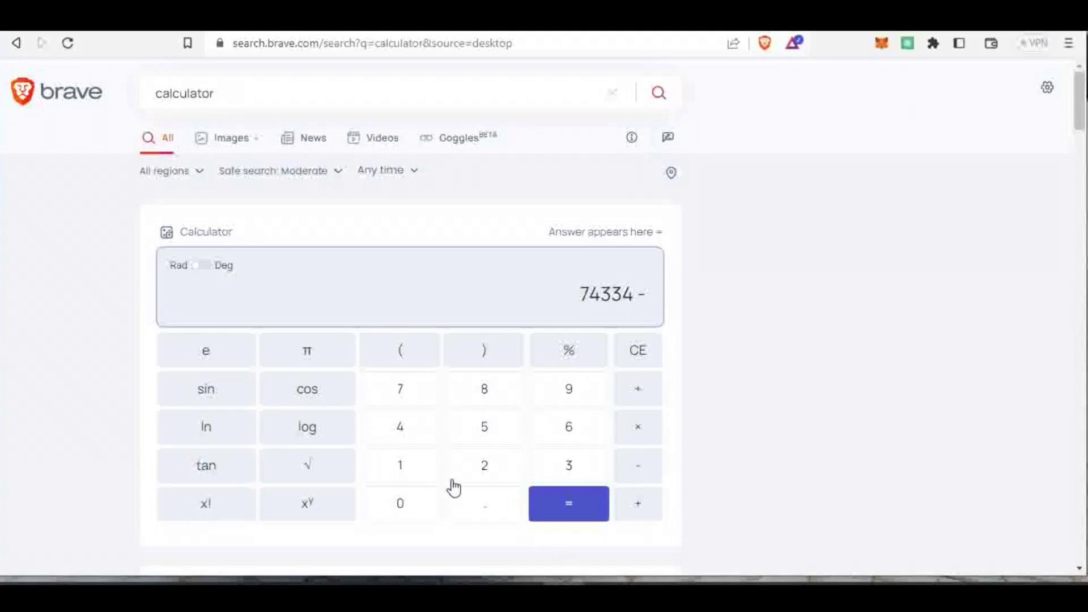
left_click(406, 440)
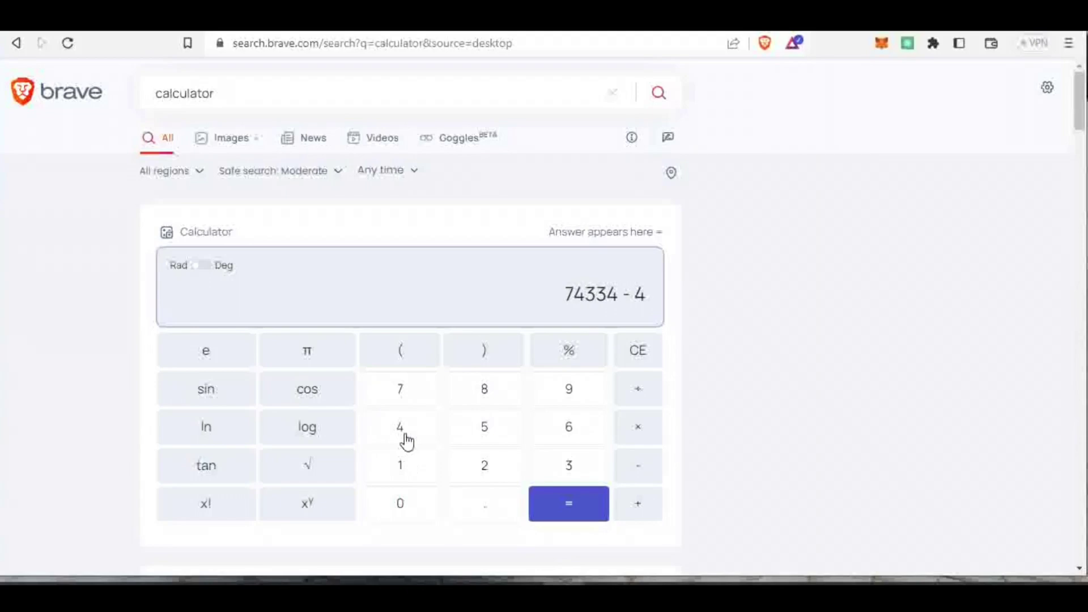
left_click(553, 438)
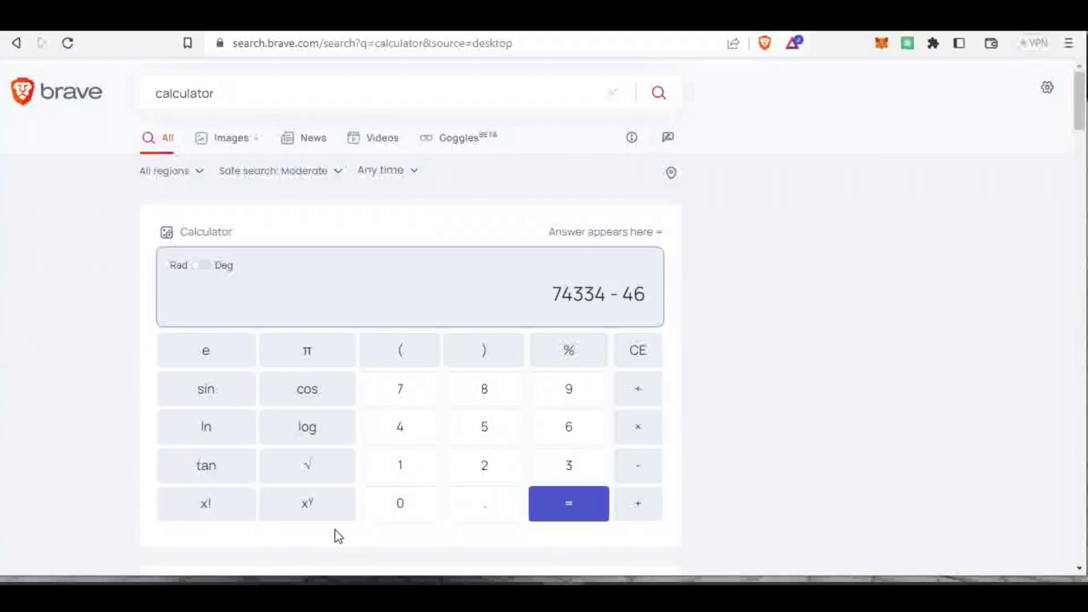
left_click(397, 511)
left_click(483, 392)
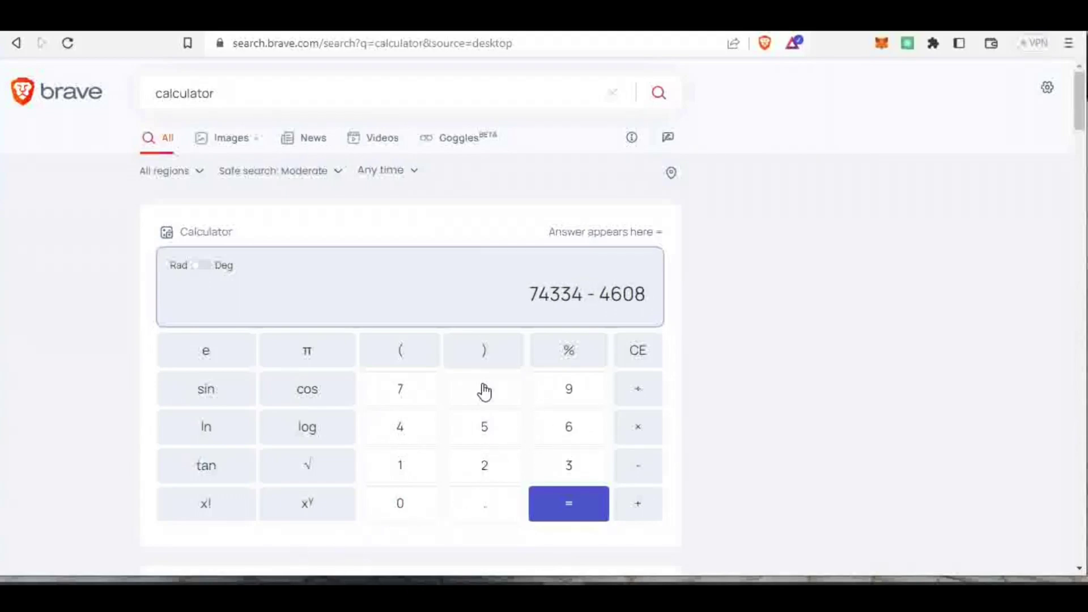
left_click(483, 475)
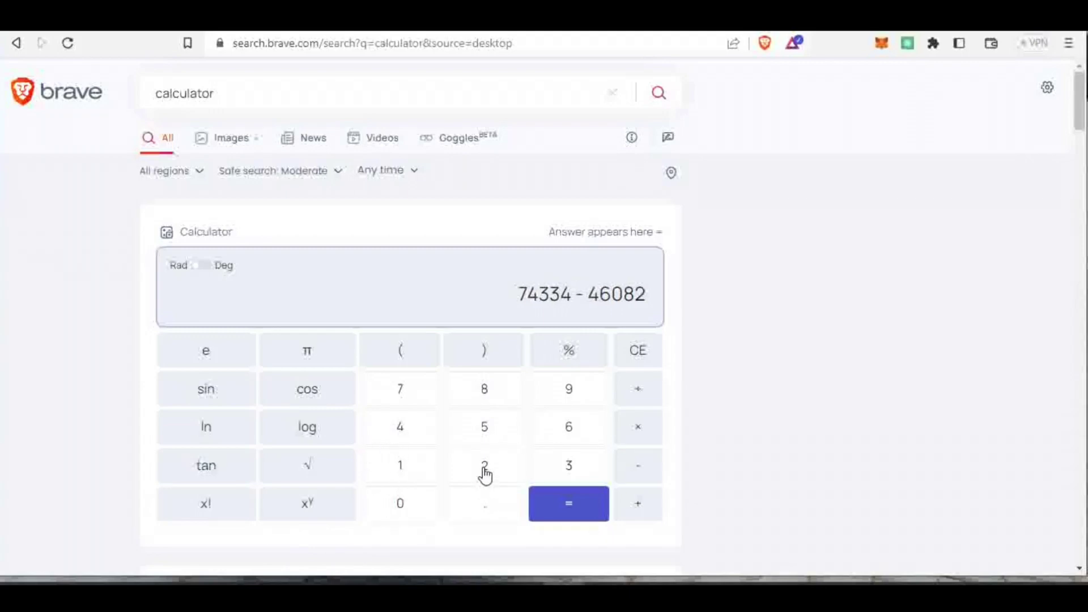
left_click(548, 513)
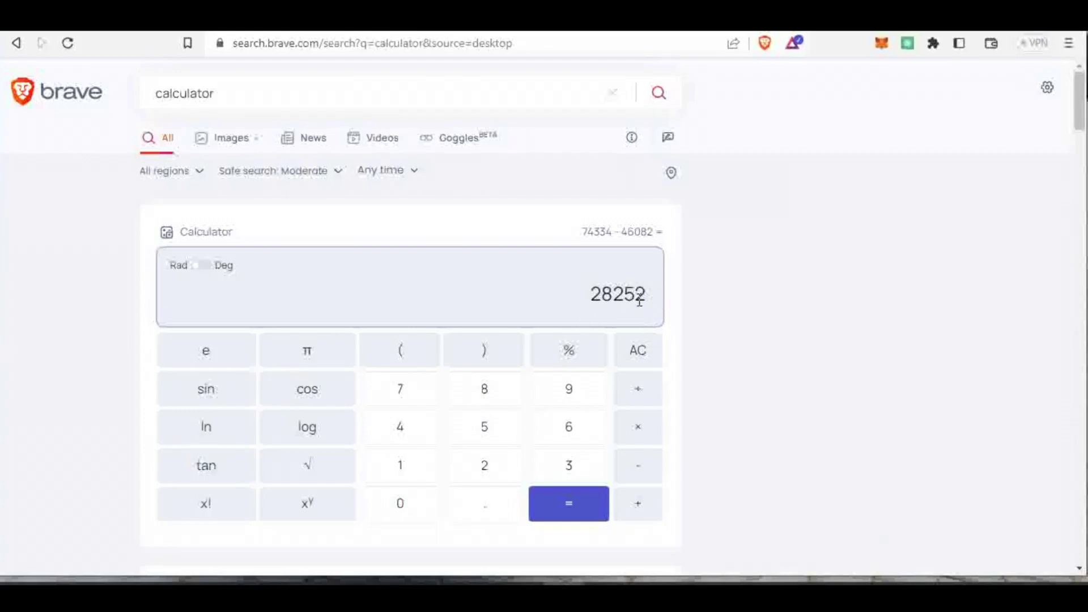
Multiply 28252 by 5 to get 141260, then go back to the Geegpay Convert Funds tab.
left_click(641, 436)
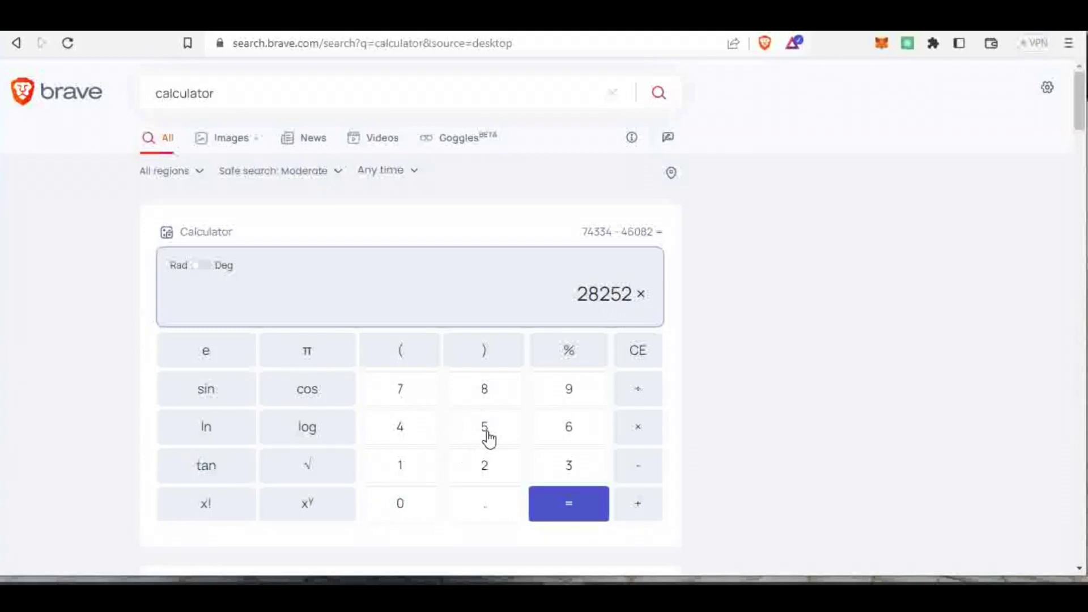
left_click(486, 437)
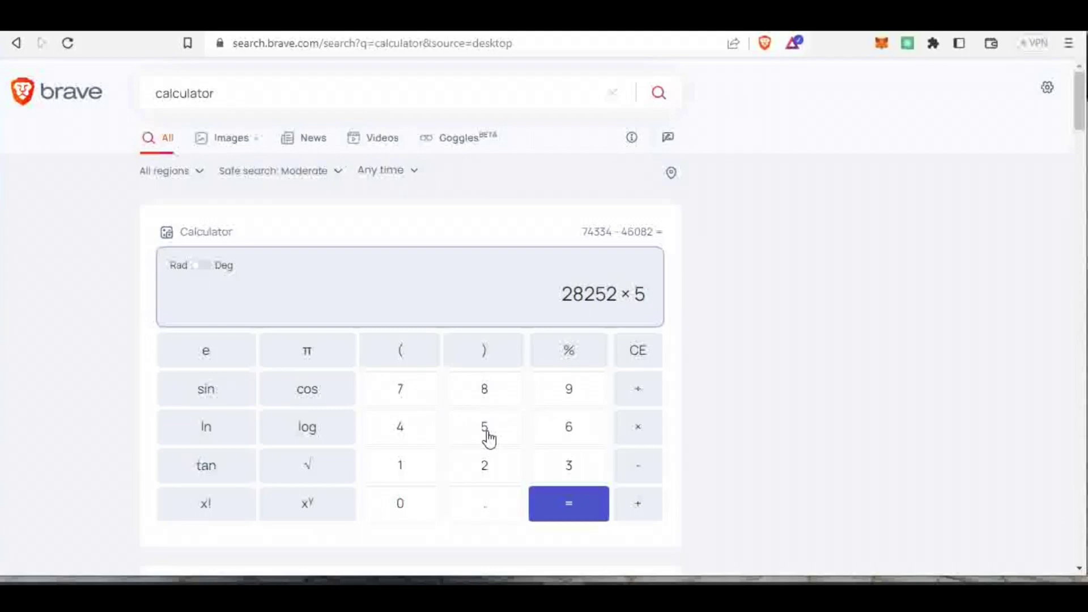
left_click(564, 507)
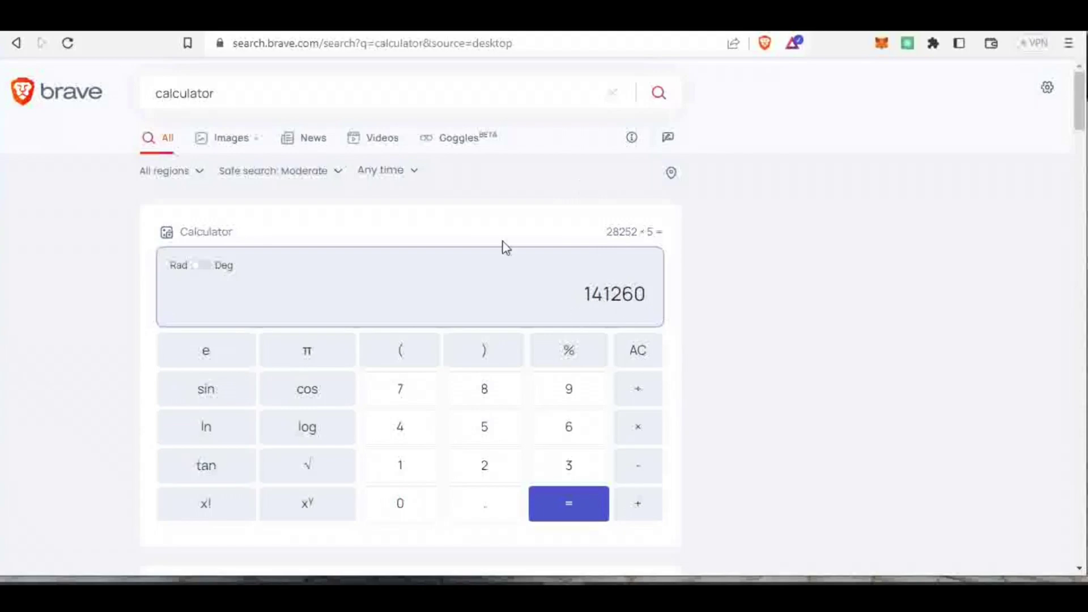
left_click(277, 31)
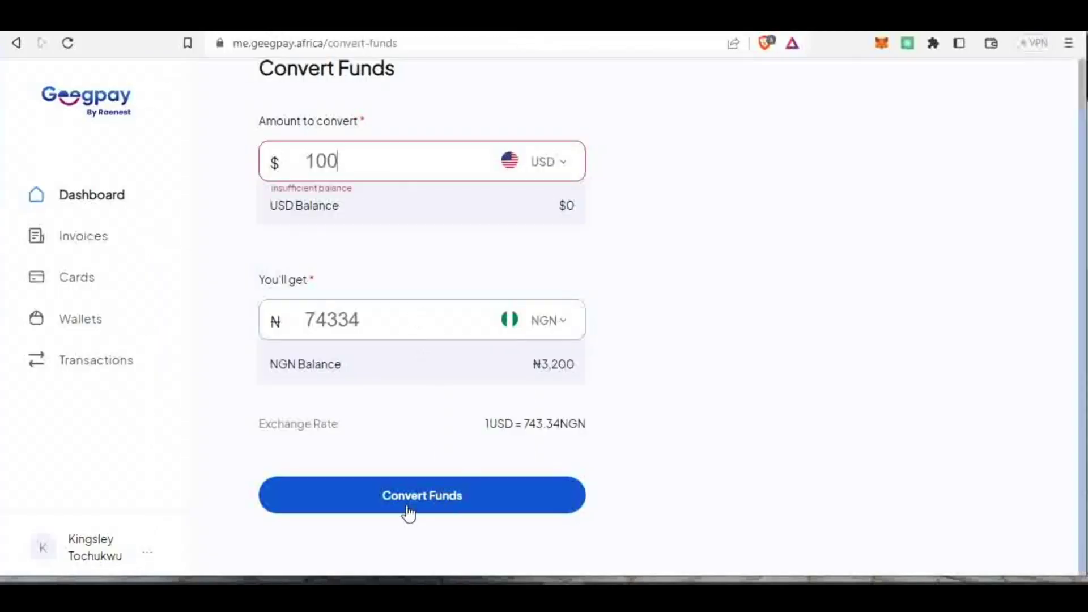
Go to the Geegpay Dashboard and open the NGN wallet with its ₦3,200 balance and bank details.
left_click(83, 201)
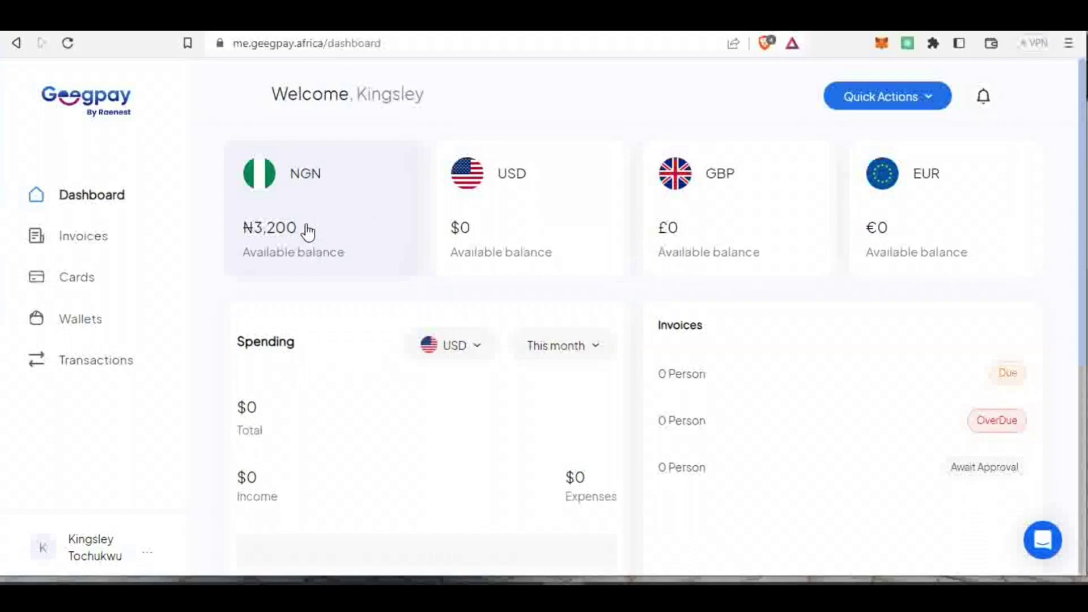
left_click(312, 198)
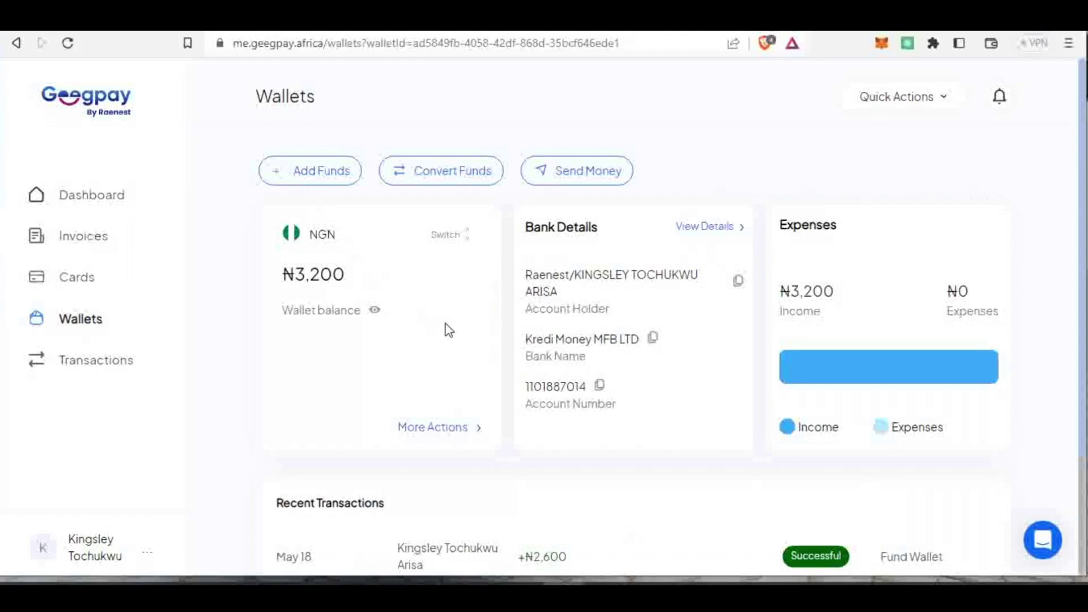
scroll(451, 327, "down", 3)
scroll(501, 357, "up", 2)
scroll(504, 350, "up", 1)
In Send Money, add a new Bank Transfer recipient with country Nigeria and currency Nigerian Naira.
left_click(601, 178)
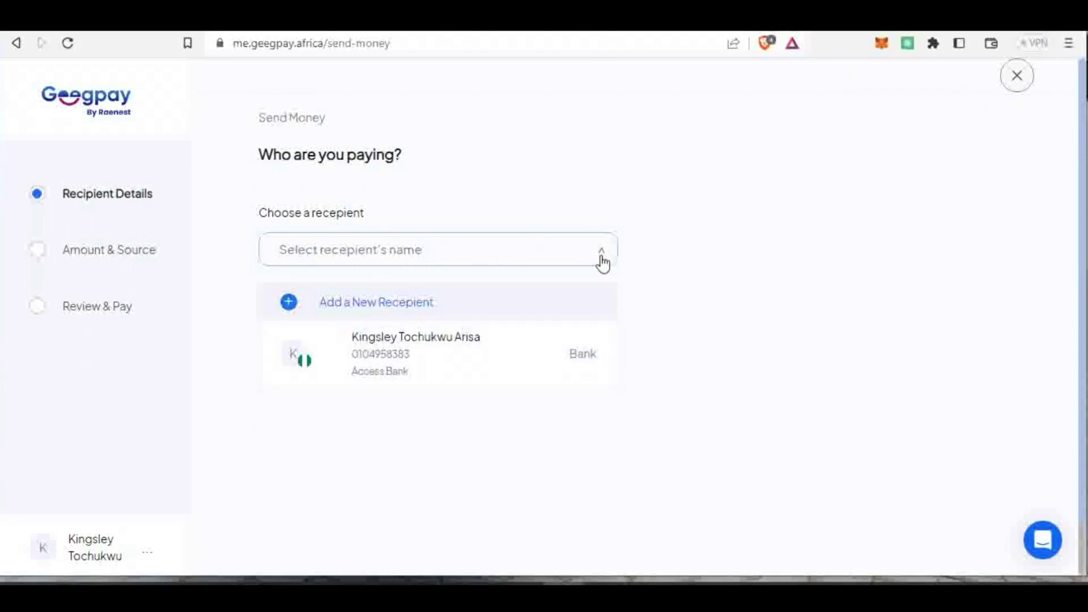
left_click(288, 304)
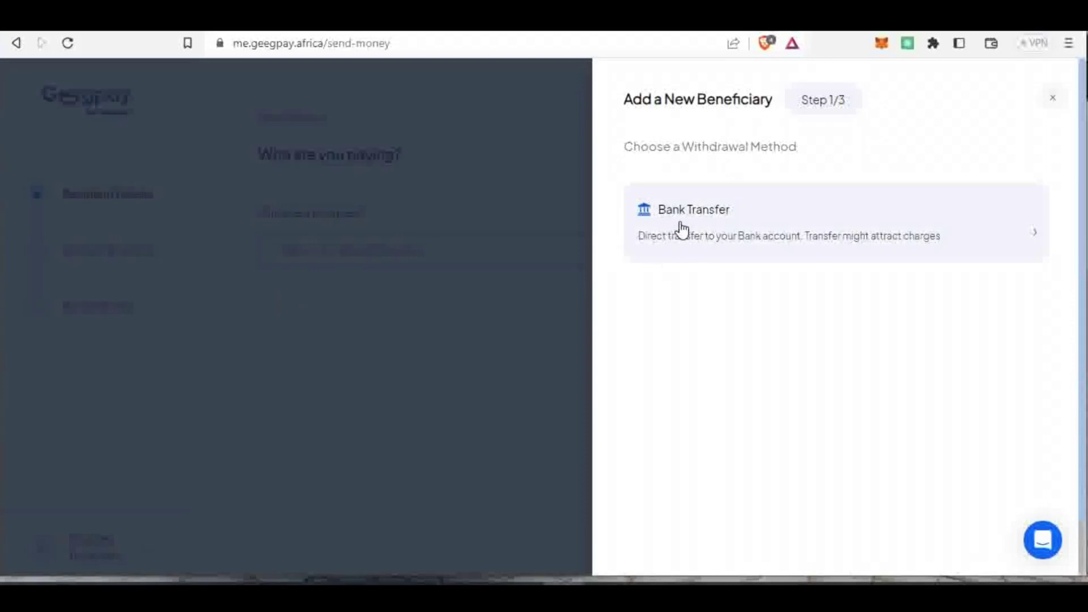
left_click(871, 241)
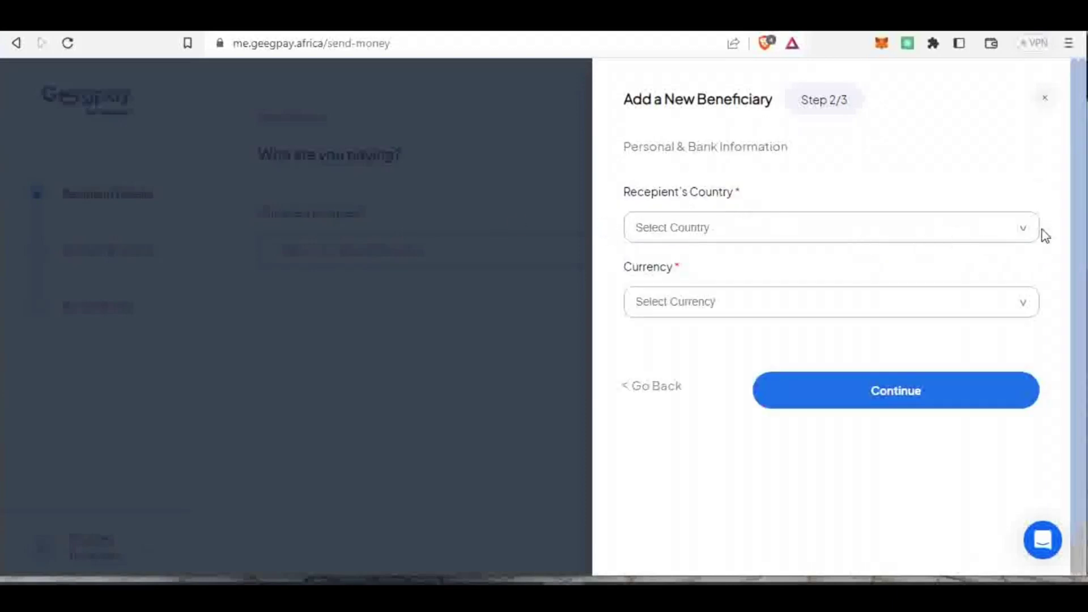
left_click(1024, 229)
left_click(673, 274)
left_click(1014, 305)
left_click(726, 340)
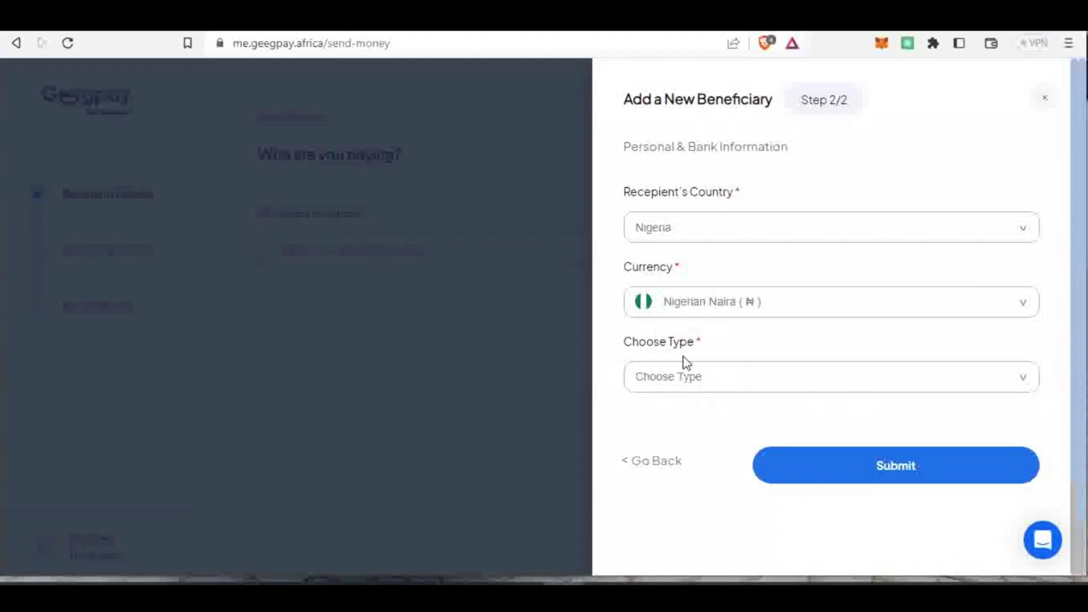
left_click(1024, 384)
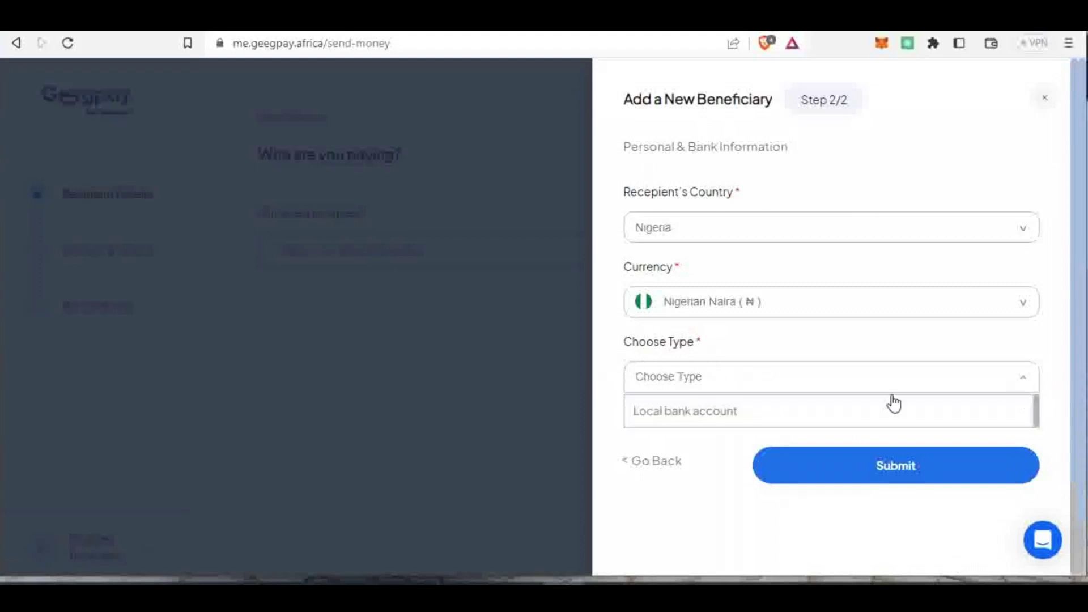
Set the beneficiary to a Local bank account for a Person at Kuda Bank.
left_click(654, 422)
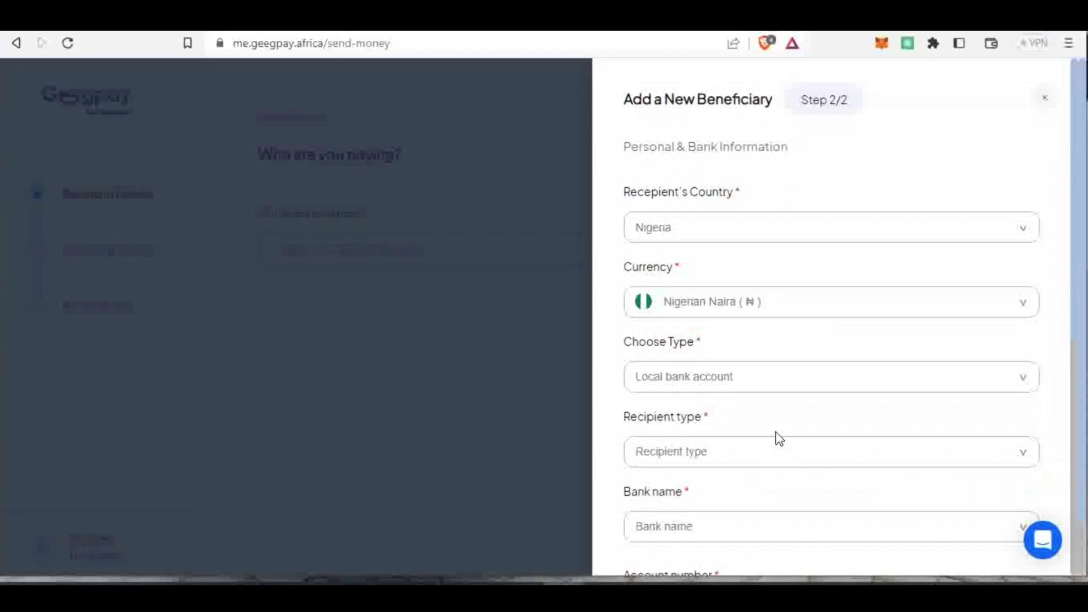
scroll(777, 437, "down", 4)
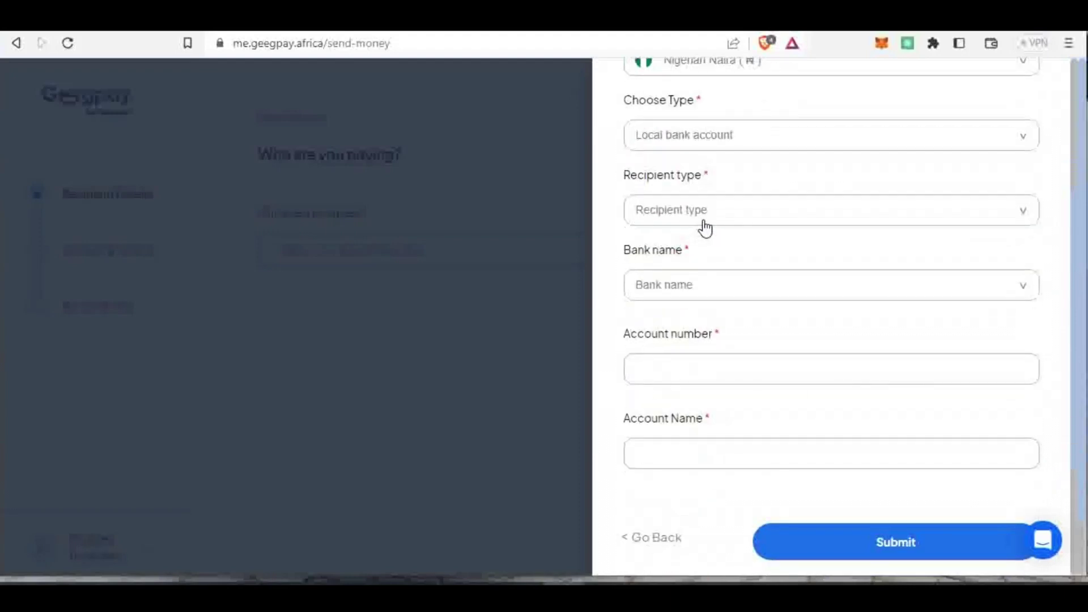
left_click(782, 210)
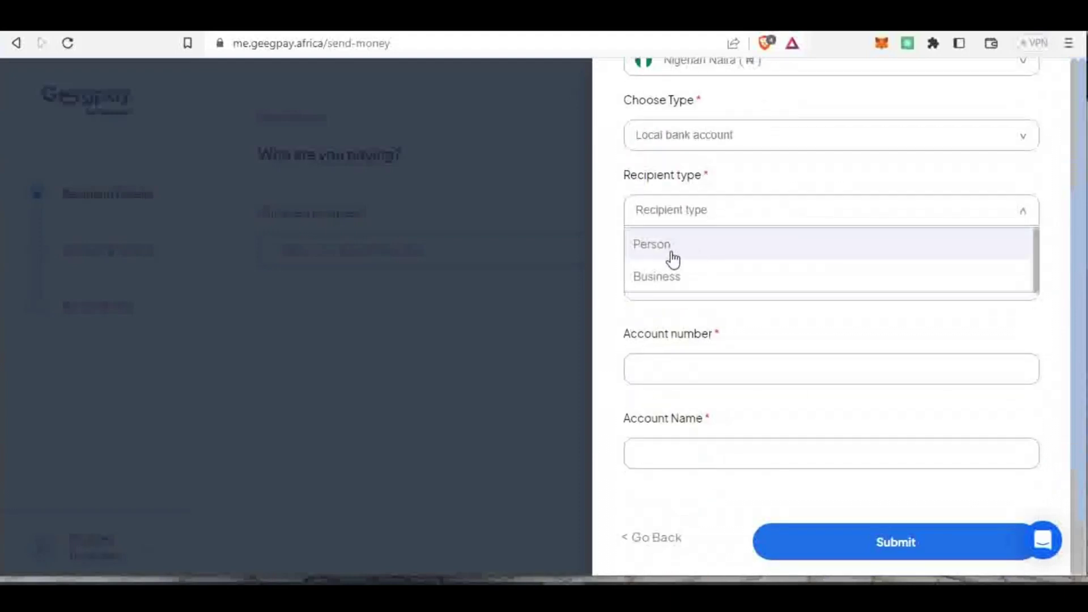
left_click(673, 260)
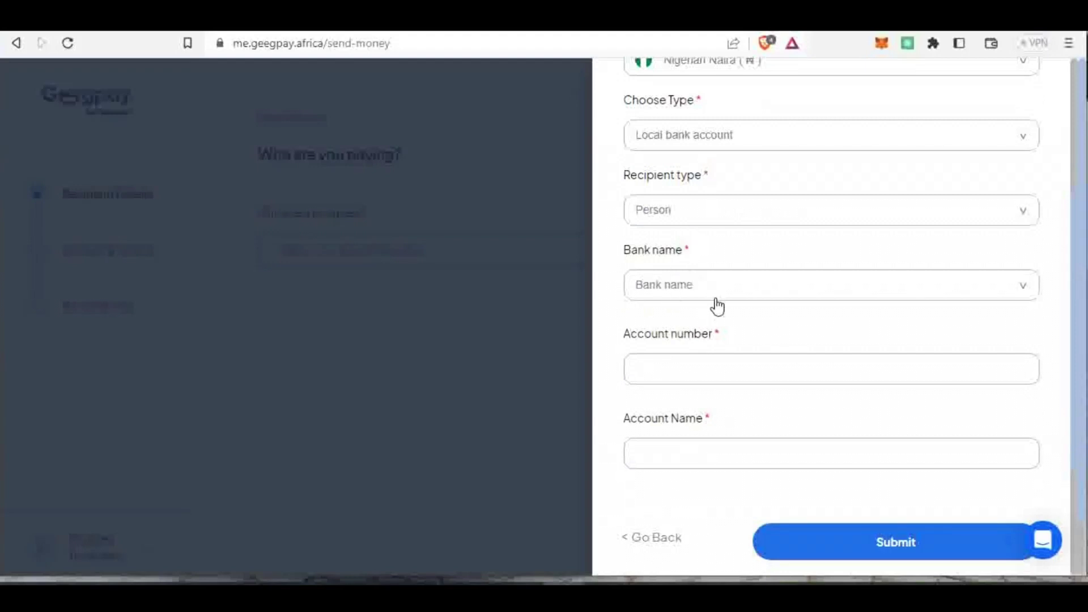
left_click(764, 290)
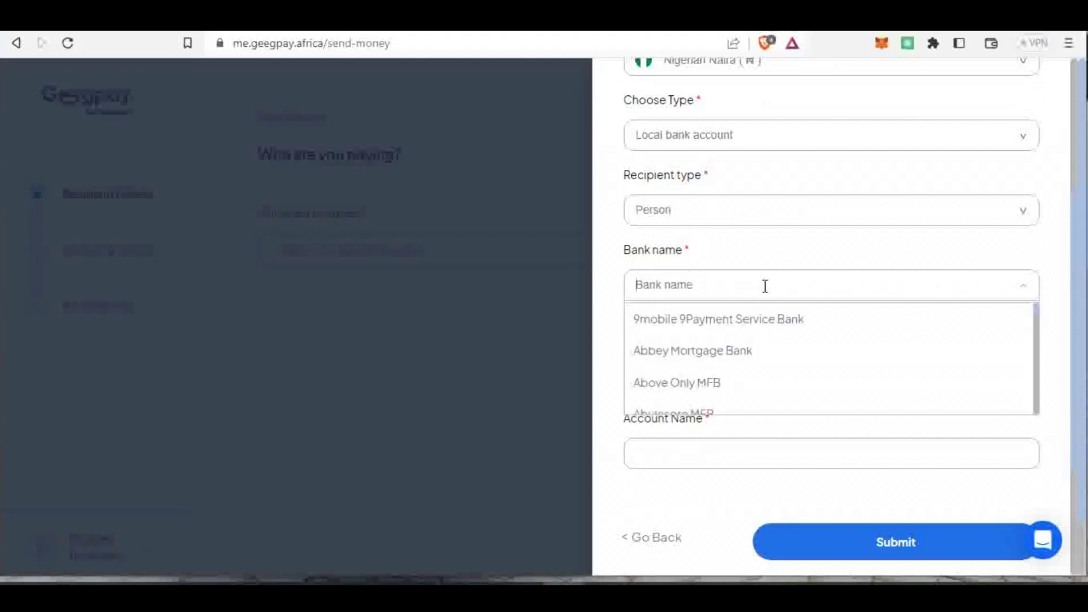
scroll(702, 342, "down", 3)
scroll(703, 342, "down", 20)
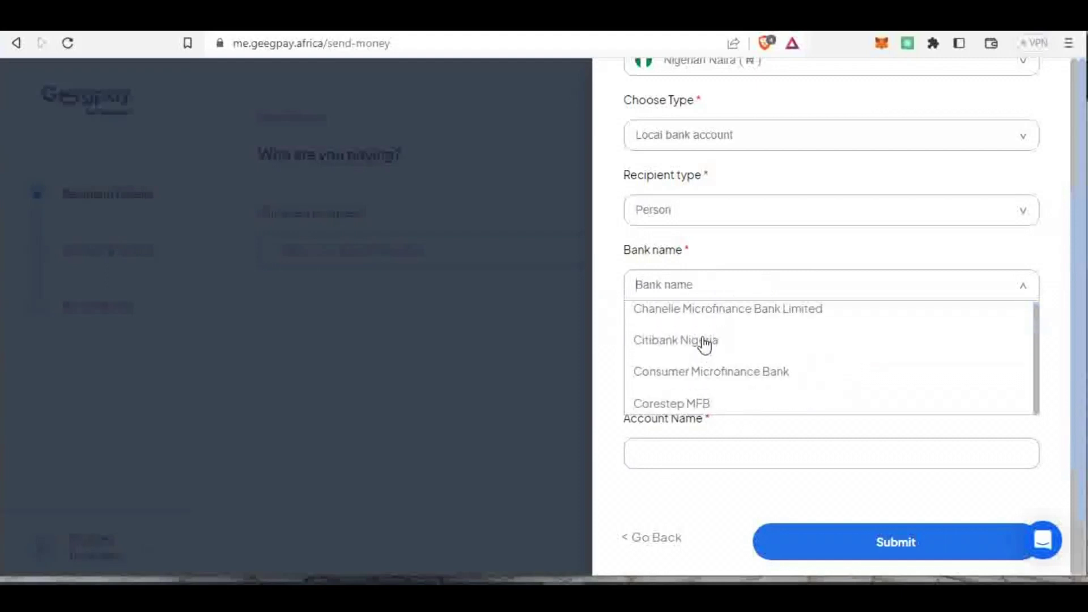
scroll(704, 344, "down", 20)
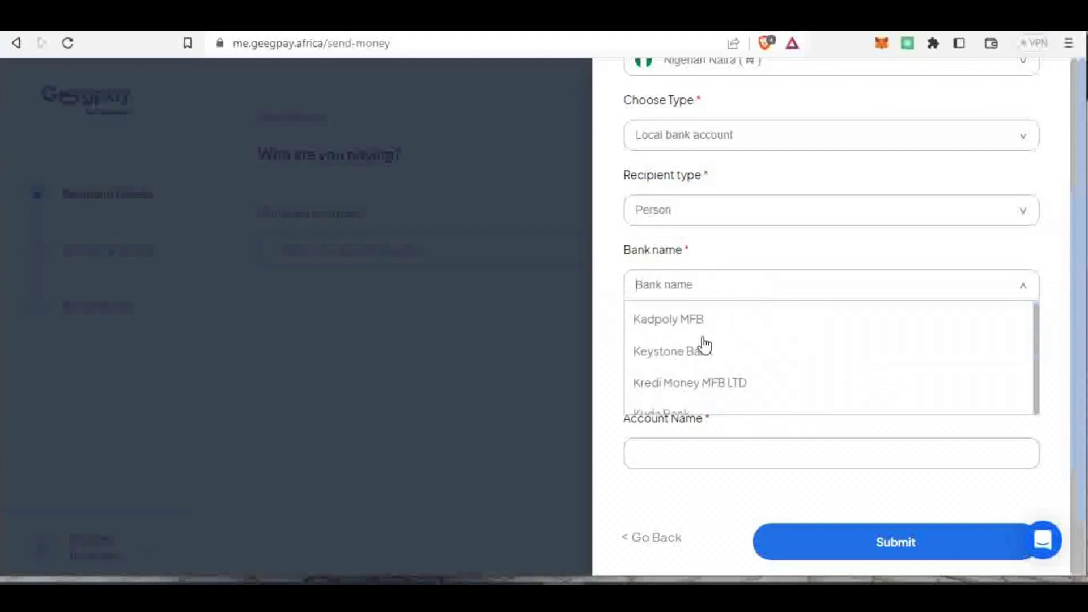
scroll(704, 344, "up", 15)
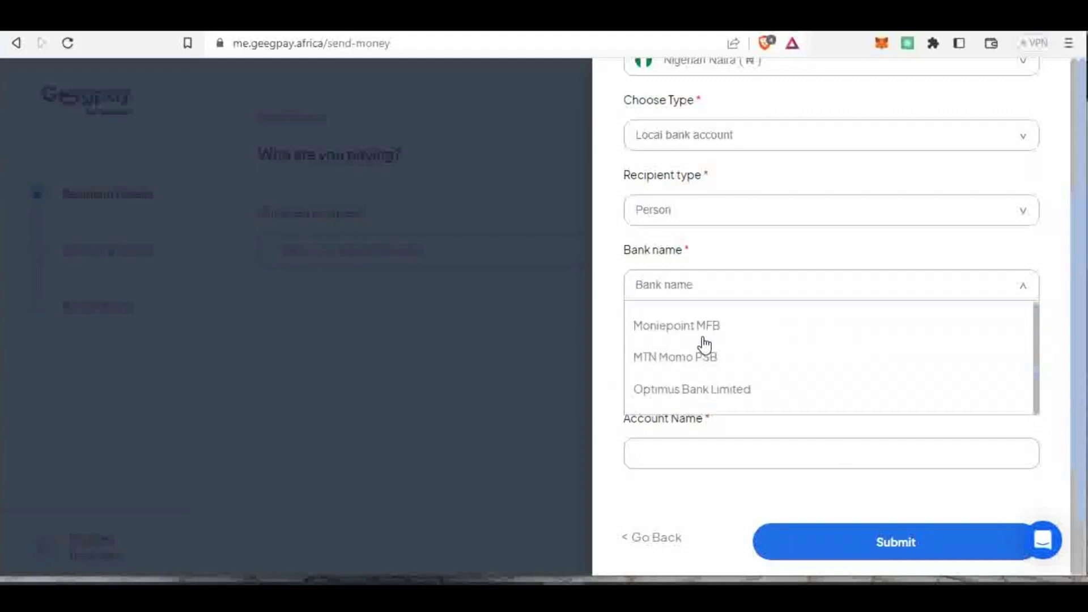
scroll(705, 344, "up", 3)
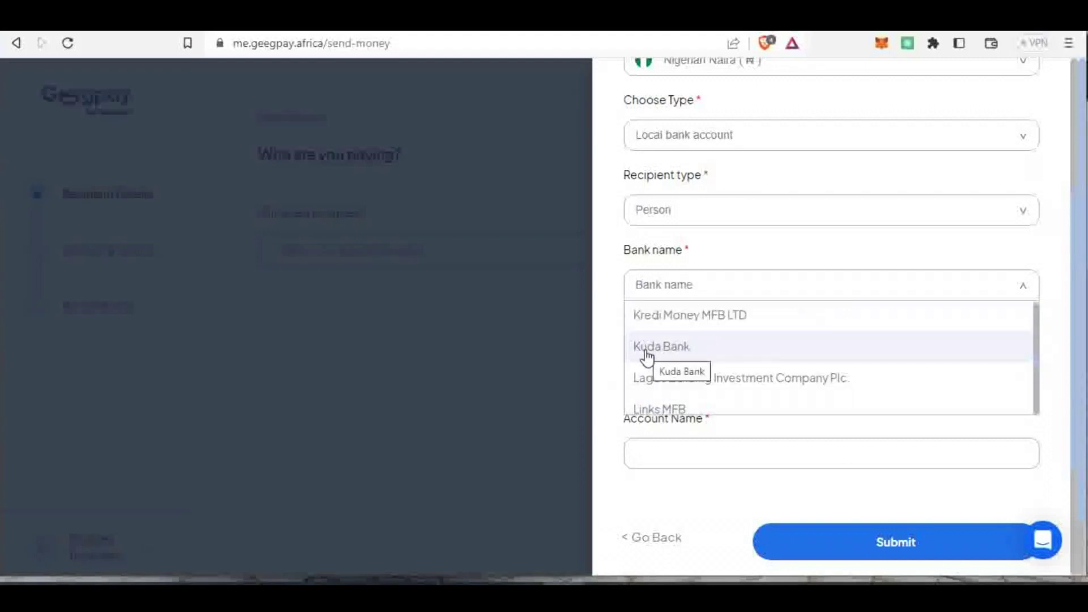
left_click(647, 355)
scroll(782, 357, "down", 3)
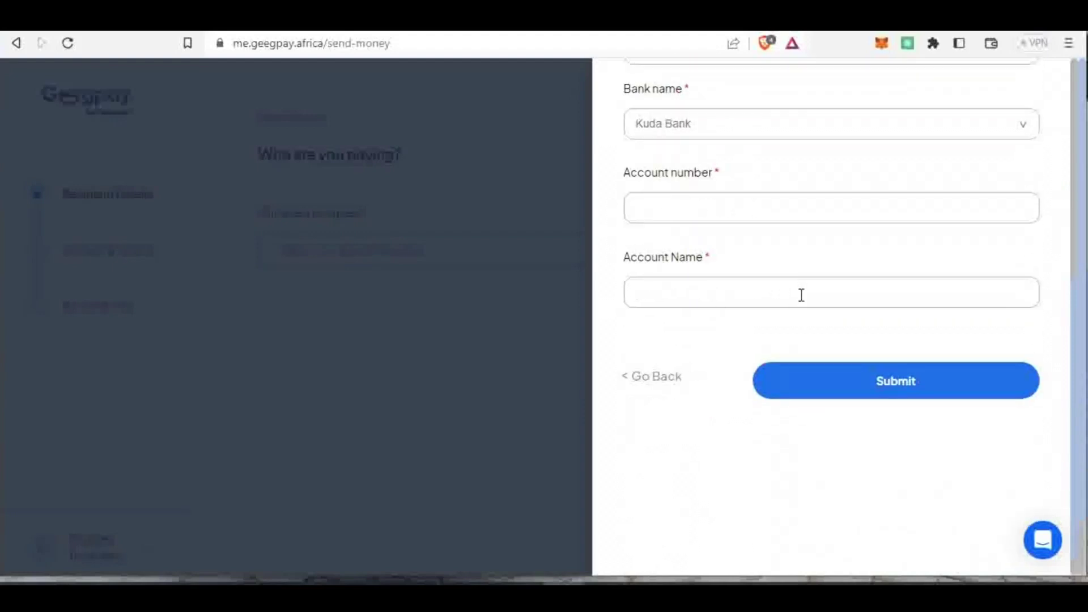
scroll(867, 379, "up", 7)
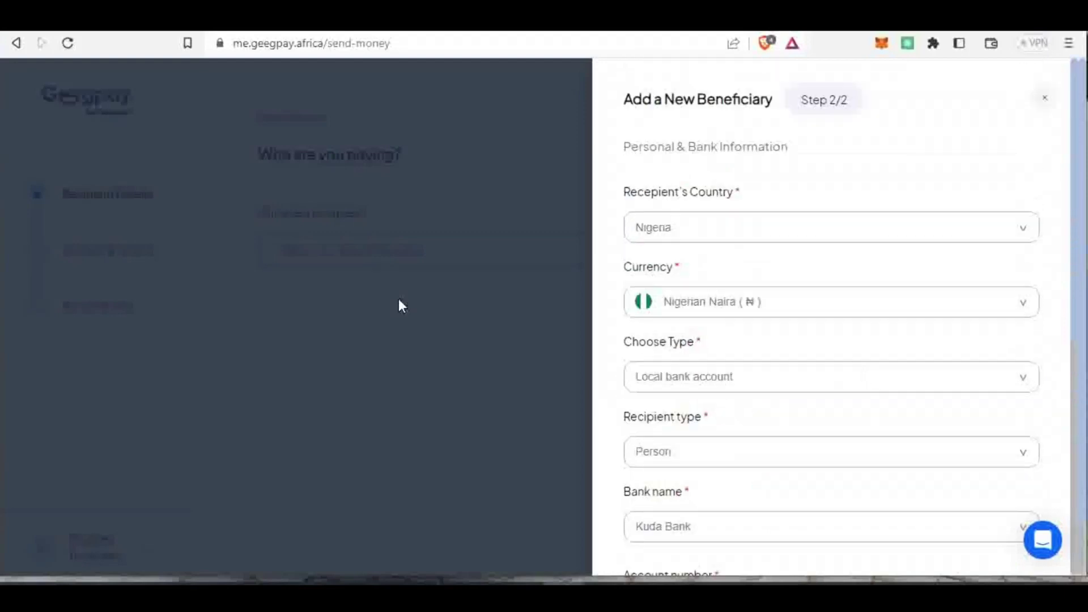
Close the beneficiary form without submitting and click the Geegpay logo.
left_click(1046, 99)
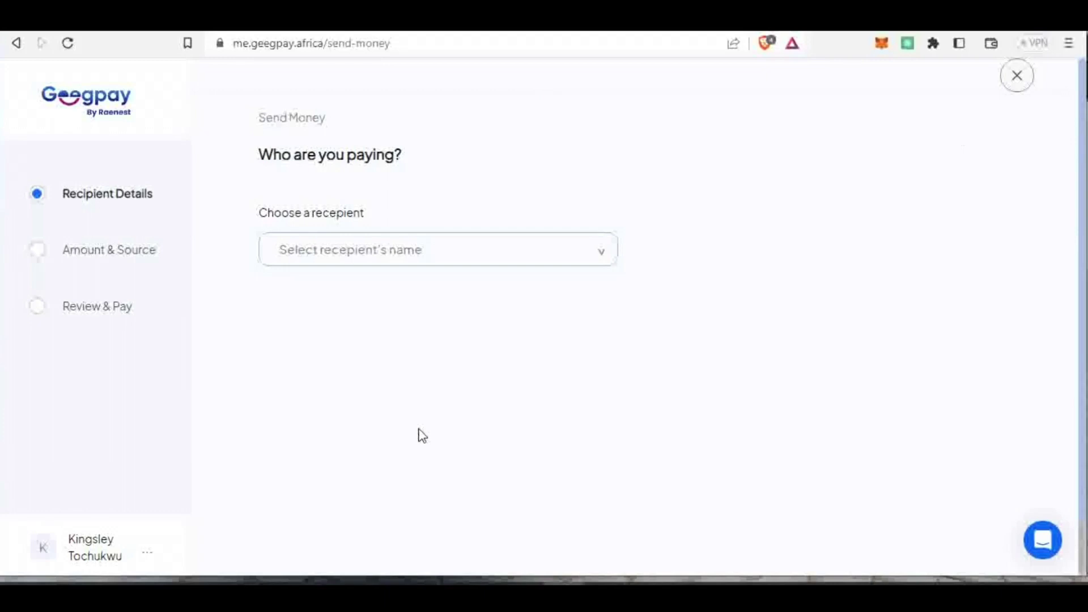
scroll(422, 435, "down", 1)
scroll(422, 435, "up", 1)
left_click(104, 104)
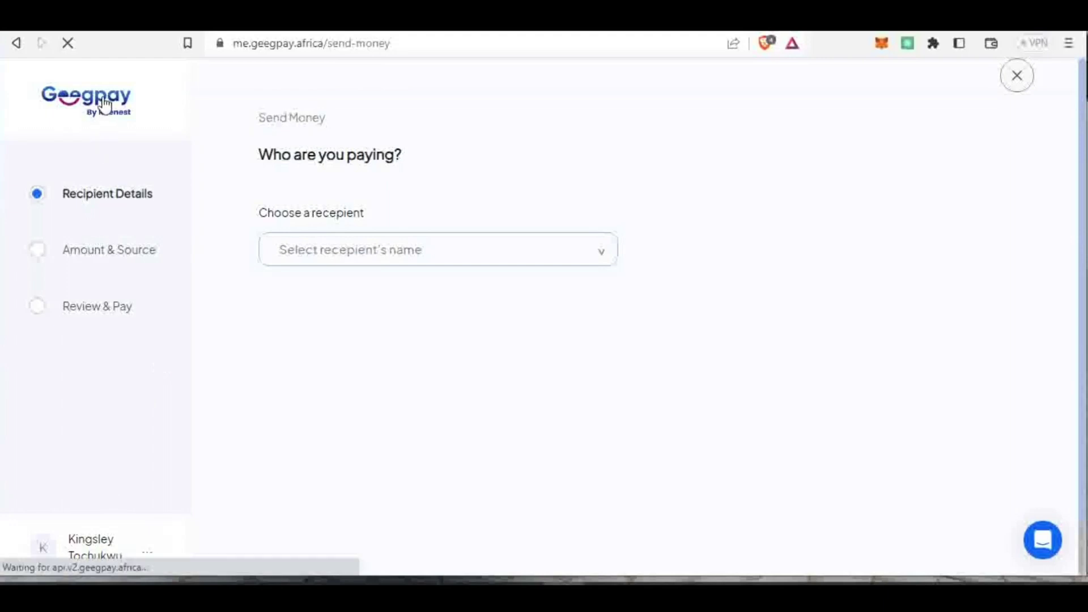